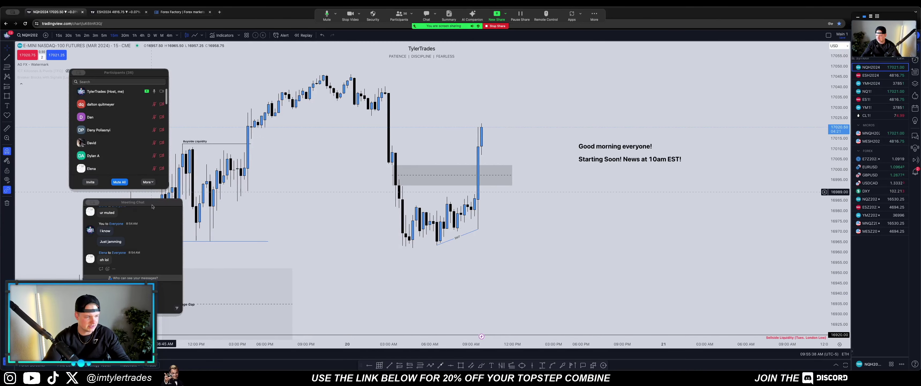
# Read back through the earlier meeting chat messages and return to the newest one.
pyautogui.scroll(2, 162, 233)
pyautogui.scroll(4, 162, 233)
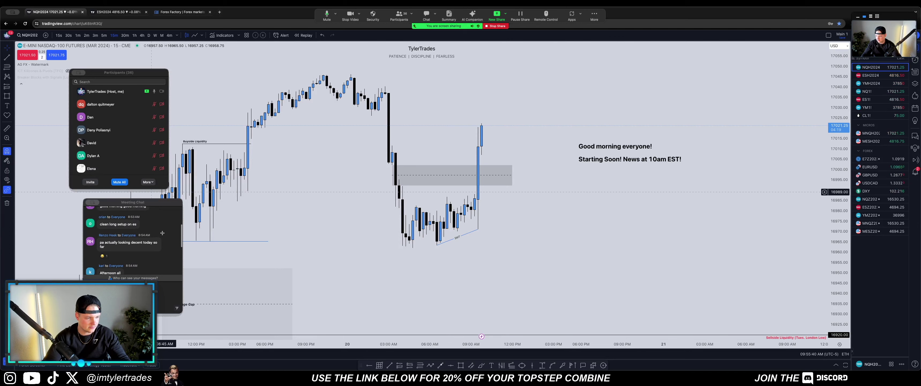
pyautogui.scroll(-6, 162, 233)
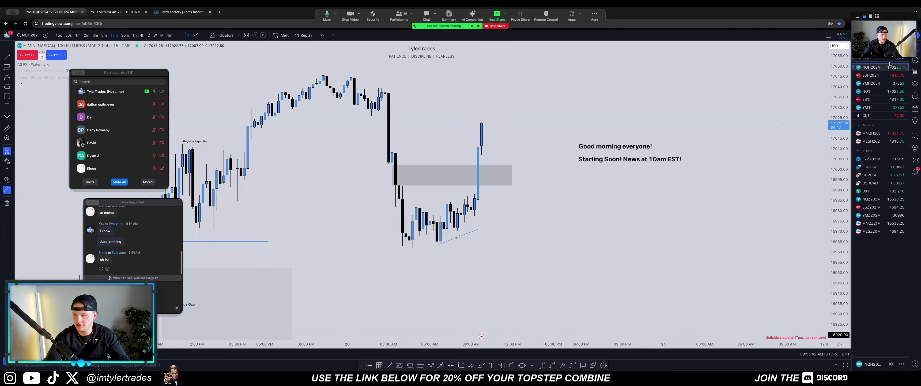
# Check the 15-minute ESH2024 chart, then go back to the NQH2024 chart.
pyautogui.click(113, 15)
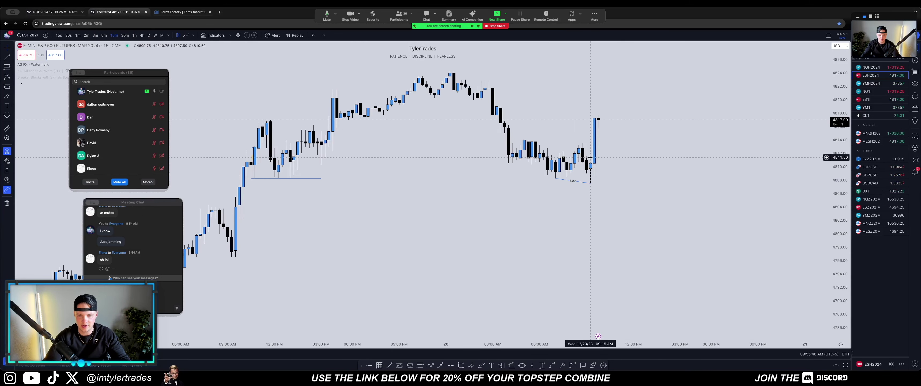
pyautogui.click(50, 14)
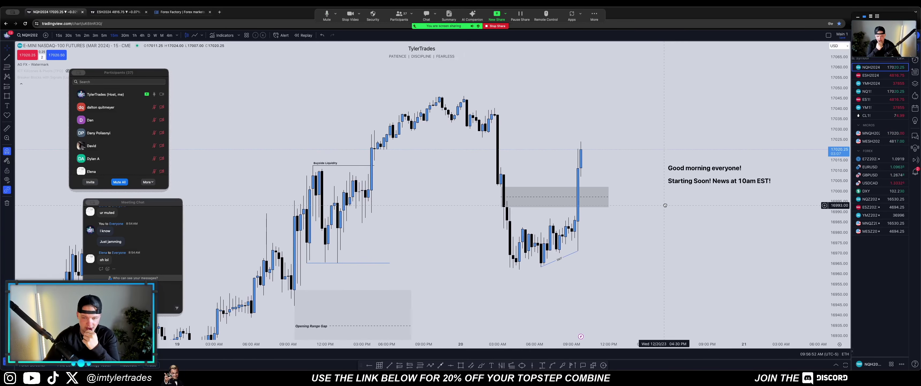
pyautogui.moveTo(664, 204); pyautogui.dragTo(657, 191)
# Move the participants window off the indicator list and show the ICT Killzones & Pivots indicator on the NQH2024 chart.
pyautogui.moveTo(99, 70); pyautogui.dragTo(135, 70)
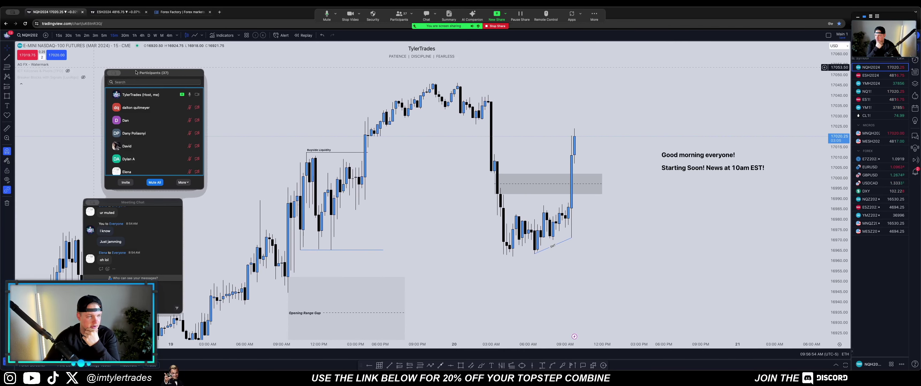
pyautogui.click(68, 70)
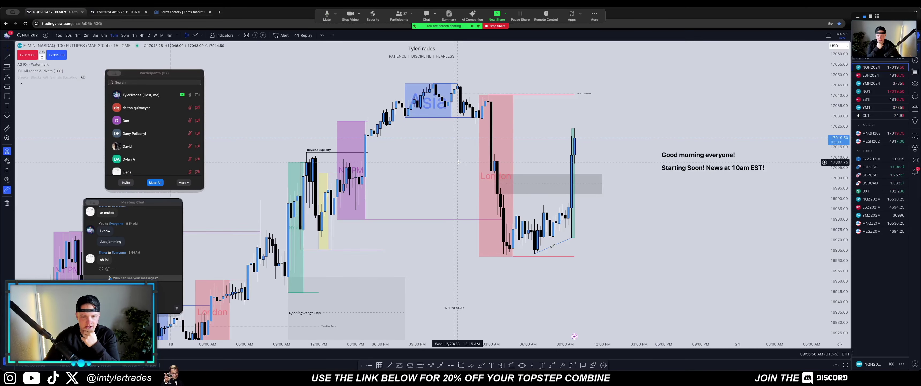
pyautogui.moveTo(459, 162); pyautogui.dragTo(445, 164)
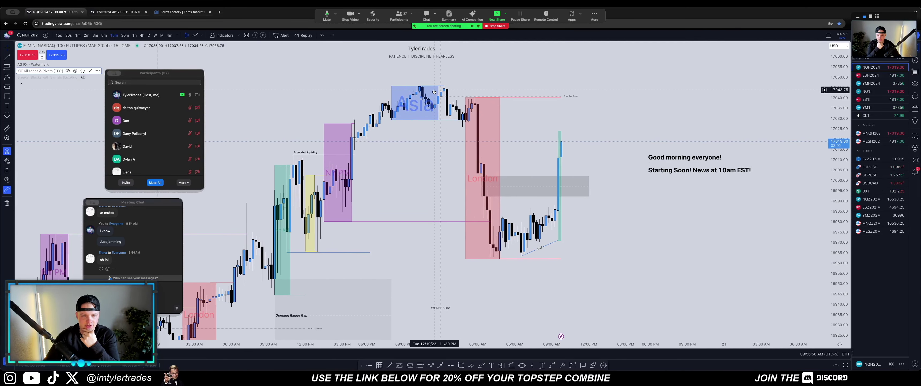
# Compare the session killzones on ESH2024 and NQH2024, and hide the killzones indicator again.
pyautogui.click(870, 75)
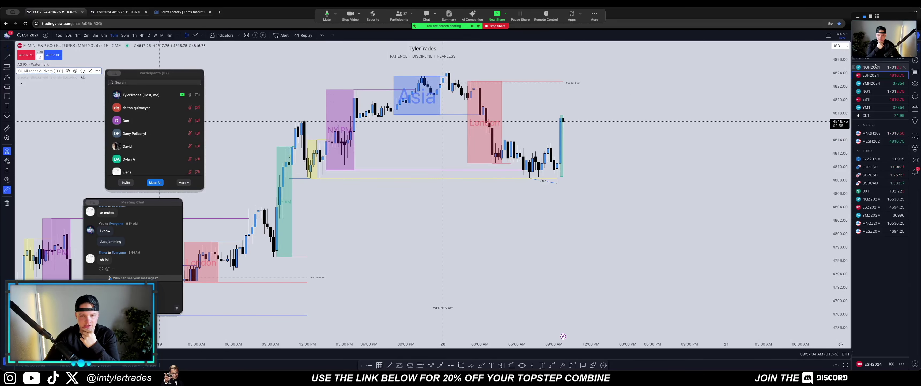
pyautogui.click(872, 67)
pyautogui.scroll(1, 612, 107)
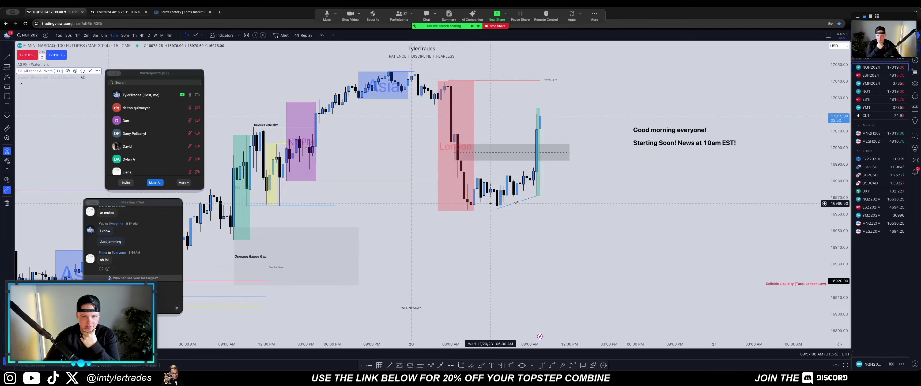
pyautogui.click(67, 70)
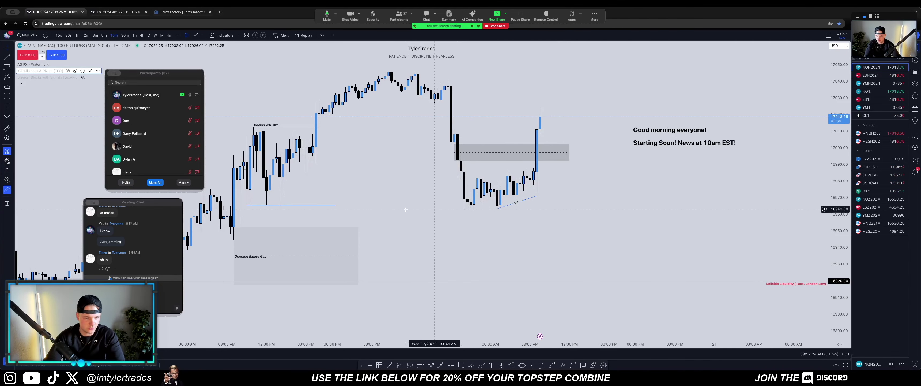
# Extend the blue horizontal line at the December 19 lows to the right, reaching the December 20 lows at about 16965.25.
pyautogui.moveTo(336, 206); pyautogui.dragTo(480, 205)
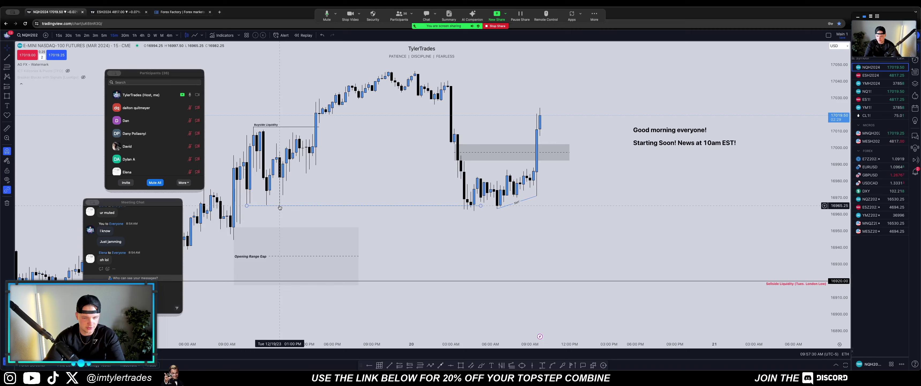
pyautogui.moveTo(302, 200); pyautogui.dragTo(302, 241)
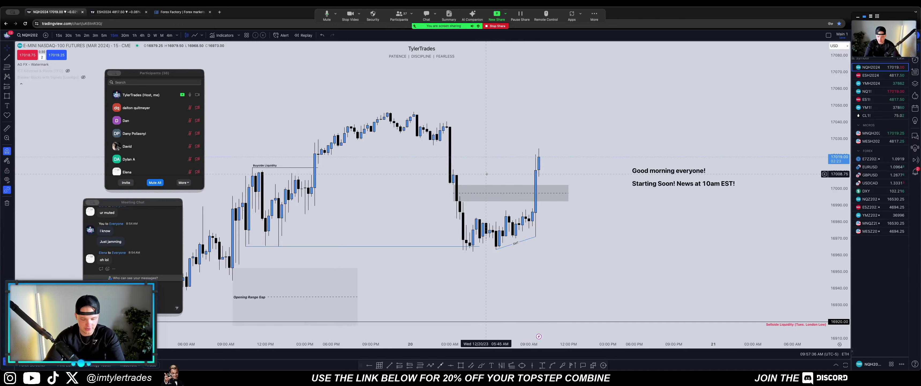
# Set the NQH2024 chart to the 5-minute timeframe and examine the morning rally through the grey zone.
pyautogui.press('5')
pyautogui.press('Return')
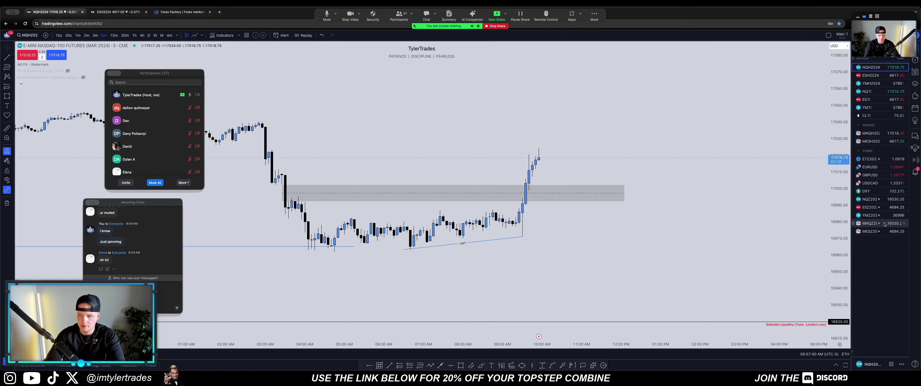
pyautogui.scroll(-3, 647, 151)
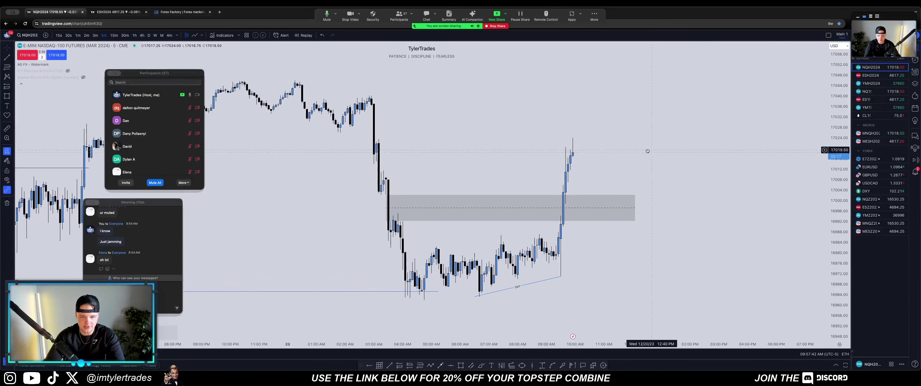
pyautogui.click(552, 199)
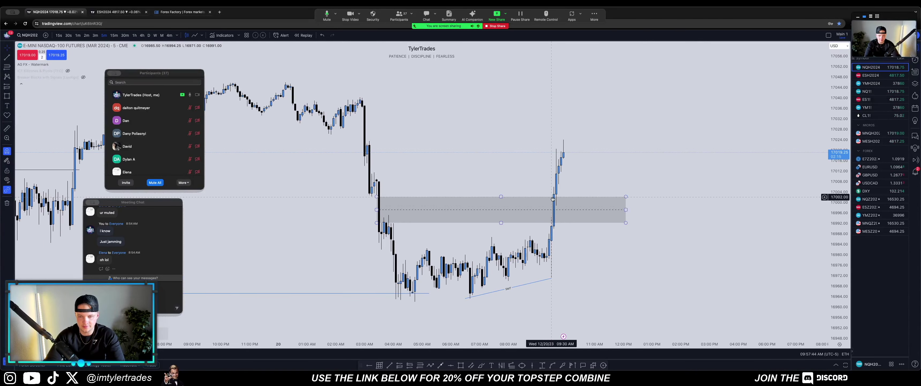
pyautogui.scroll(1, 556, 200)
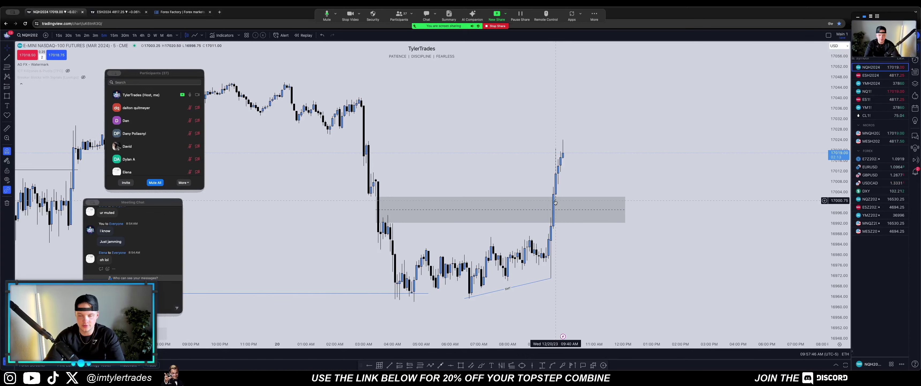
pyautogui.moveTo(555, 202); pyautogui.dragTo(535, 192)
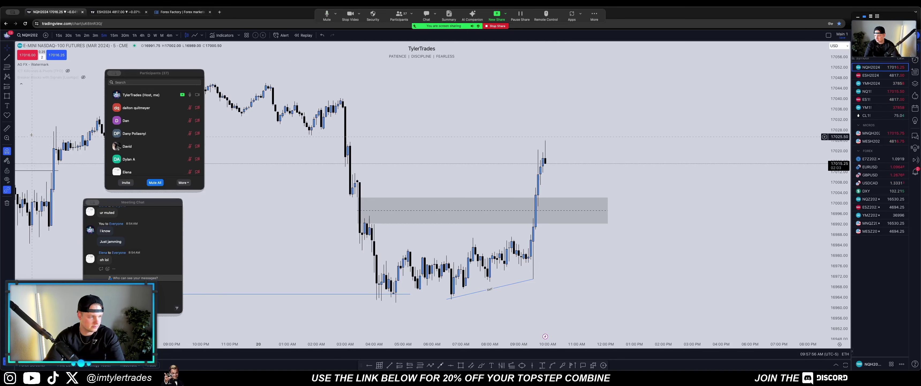
# Measure the price range from just above the grey zone up to the latest candles.
pyautogui.click(8, 128)
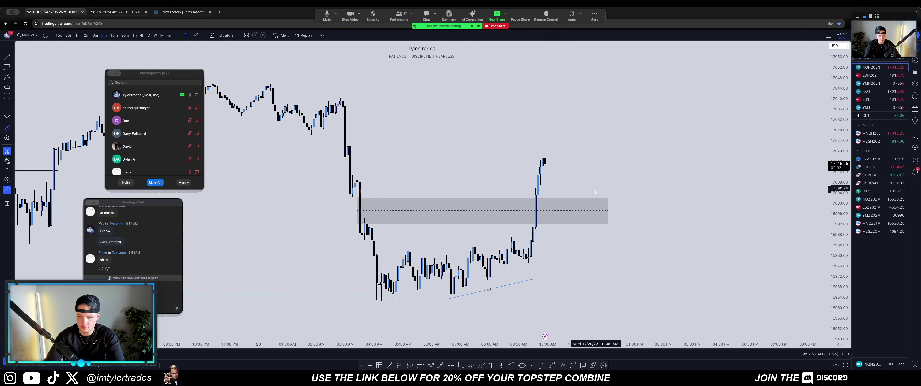
pyautogui.click(545, 193)
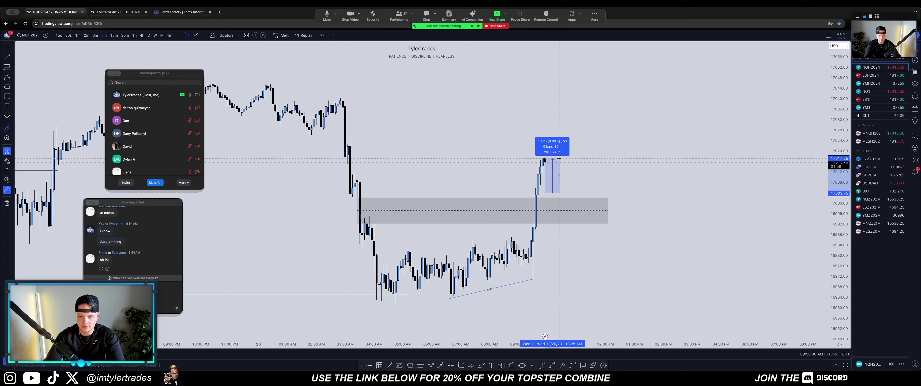
pyautogui.click(581, 163)
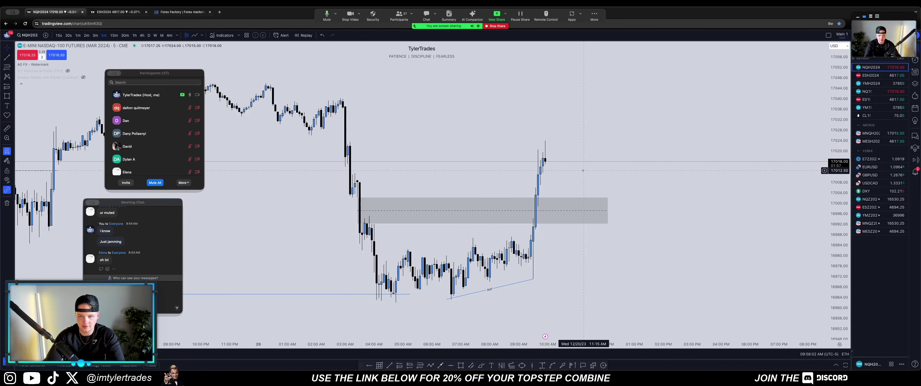
# Examine the 5-minute price action around the grey zone and reposition the participants window closer to the meeting chat.
pyautogui.moveTo(588, 170); pyautogui.dragTo(626, 182)
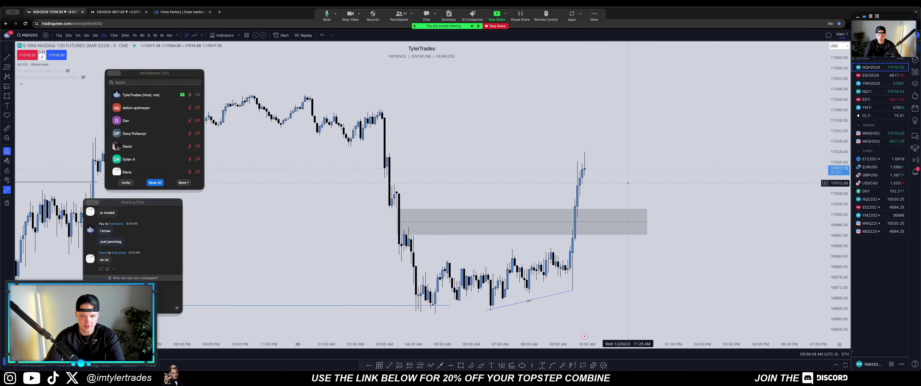
pyautogui.scroll(-1, 630, 157)
pyautogui.moveTo(630, 142); pyautogui.dragTo(586, 142)
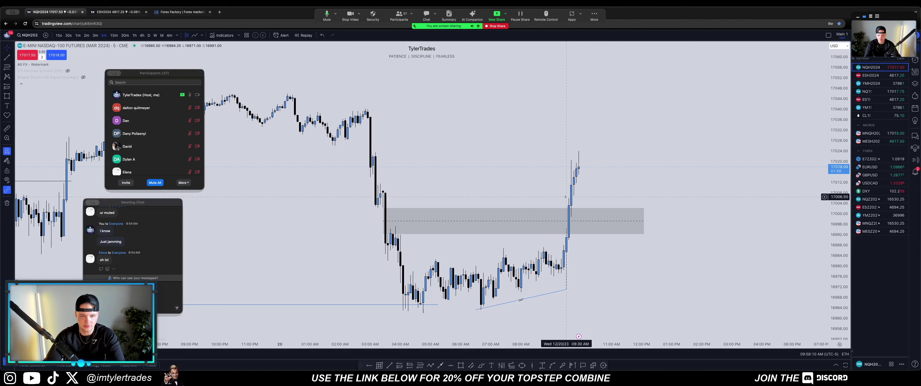
pyautogui.moveTo(533, 102); pyautogui.dragTo(510, 105)
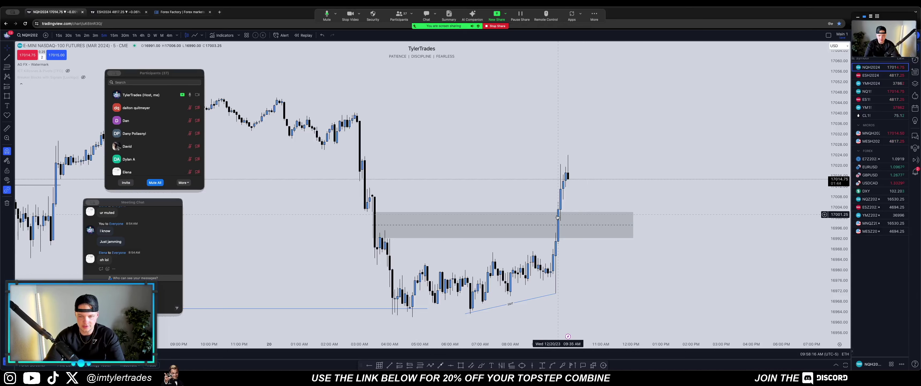
pyautogui.moveTo(558, 217); pyautogui.dragTo(515, 230)
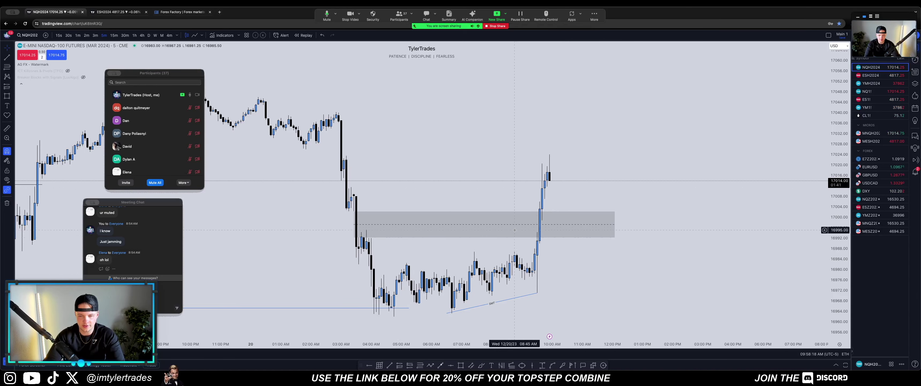
pyautogui.moveTo(587, 194); pyautogui.dragTo(585, 201)
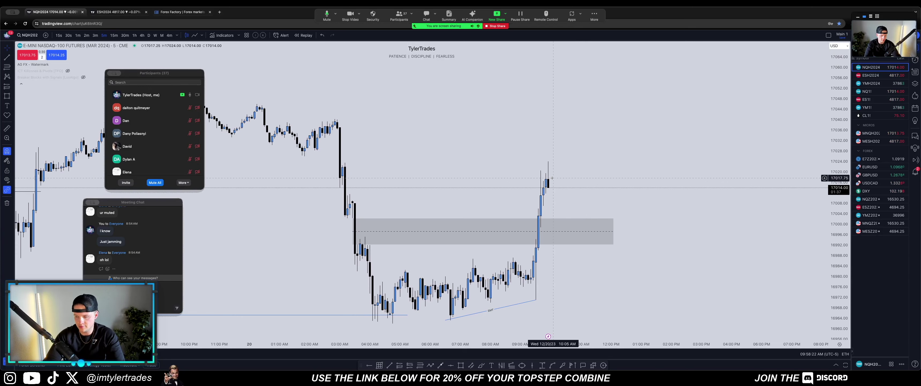
pyautogui.hscroll(-5, 545, 143)
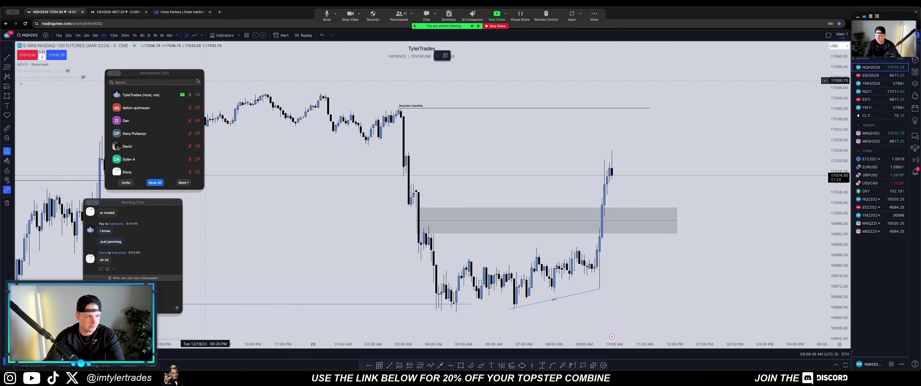
pyautogui.moveTo(193, 75); pyautogui.dragTo(181, 82)
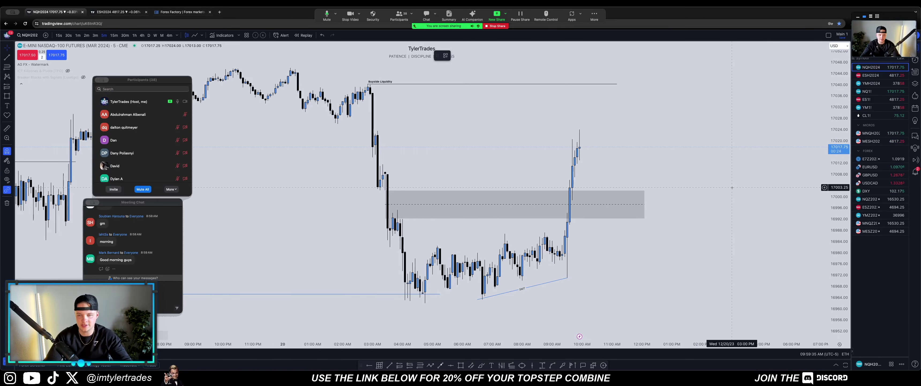
# Return the chart to the 15-minute timeframe and raise the grey zone's lower edge to about 16996.
pyautogui.click(114, 35)
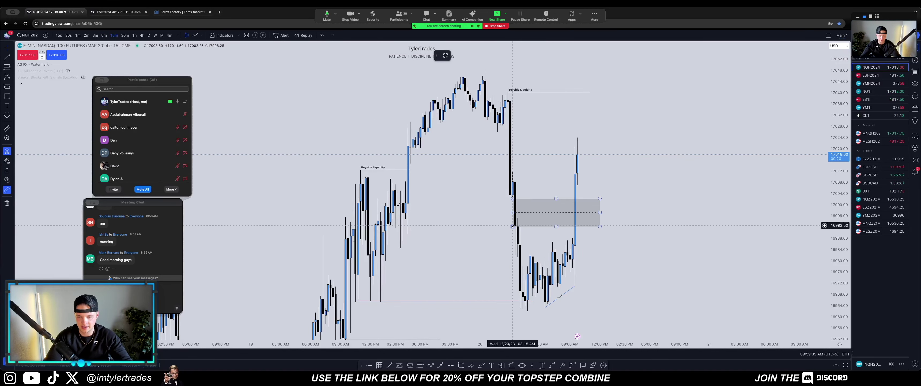
pyautogui.moveTo(513, 226); pyautogui.dragTo(516, 208)
pyautogui.click(649, 206)
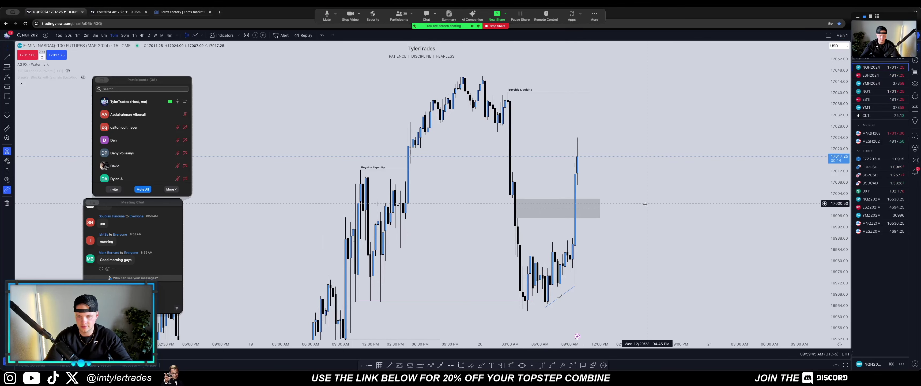
# Examine the 15-minute rally through the narrowed grey zone in relation to the buyside liquidity lines and the lows.
pyautogui.moveTo(839, 215); pyautogui.dragTo(839, 239)
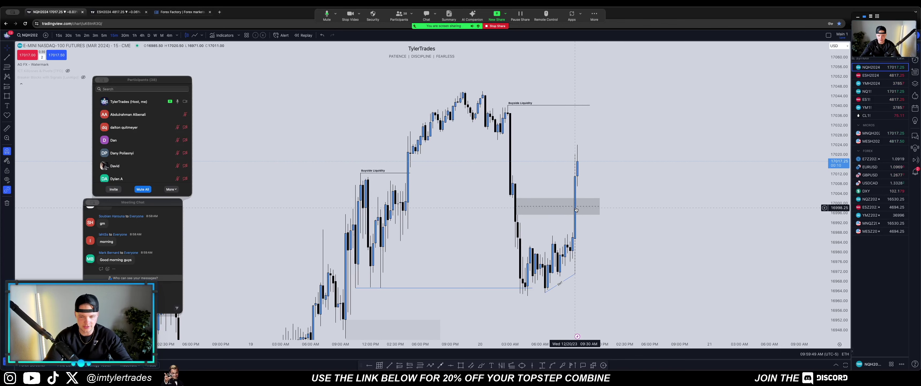
pyautogui.moveTo(591, 186); pyautogui.dragTo(585, 190)
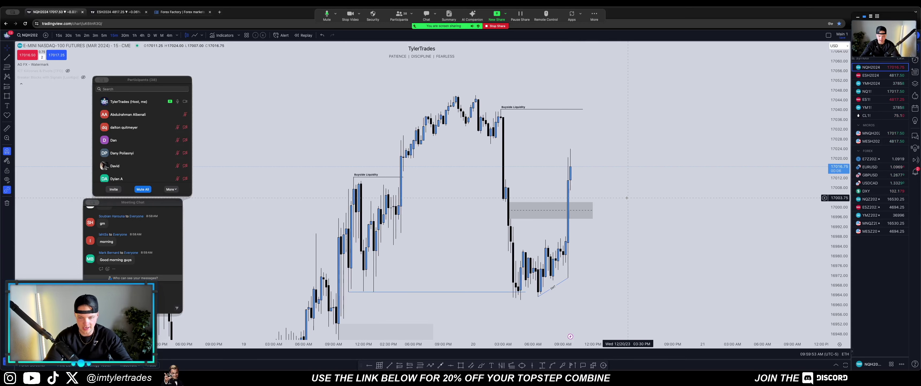
pyautogui.hscroll(5, 626, 198)
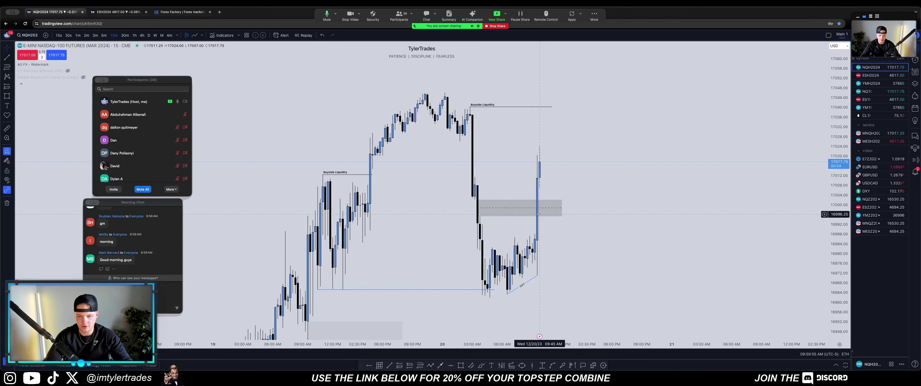
pyautogui.moveTo(572, 247); pyautogui.dragTo(572, 268)
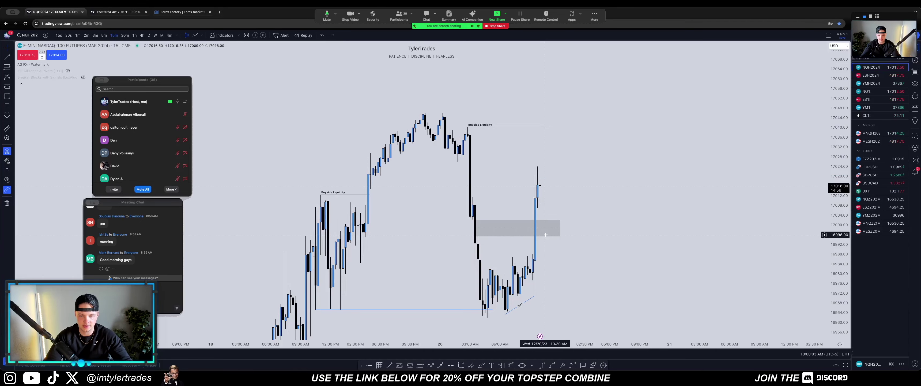
pyautogui.moveTo(589, 238); pyautogui.dragTo(588, 225)
pyautogui.moveTo(838, 224); pyautogui.dragTo(837, 247)
pyautogui.moveTo(670, 207); pyautogui.dragTo(681, 194)
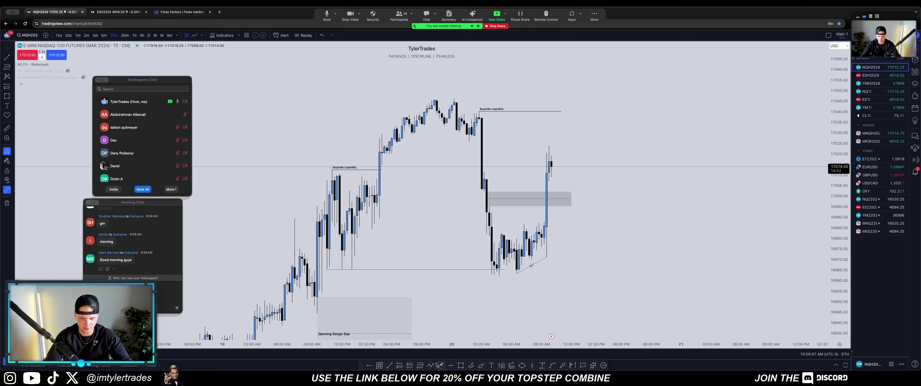
pyautogui.click(552, 365)
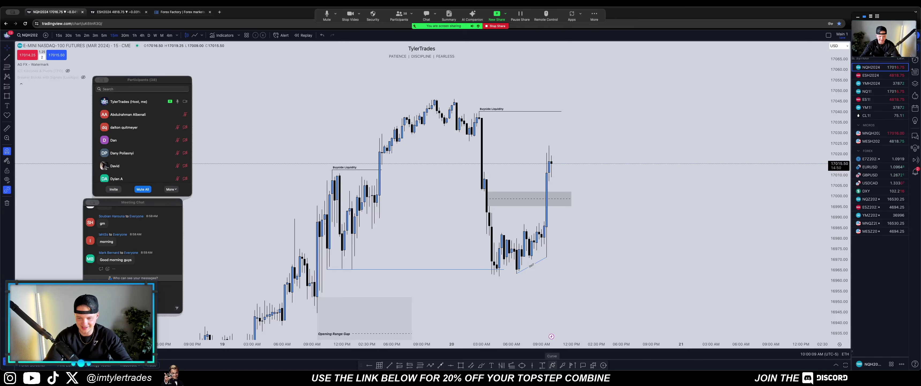
# Draw a curved arrow from about 16960 below the morning lows up to about 17012, ahead of the current candles.
pyautogui.moveTo(534, 281)
pyautogui.mouseDown()
pyautogui.moveTo(619, 206)
pyautogui.moveTo(619, 175)
pyautogui.mouseUp()
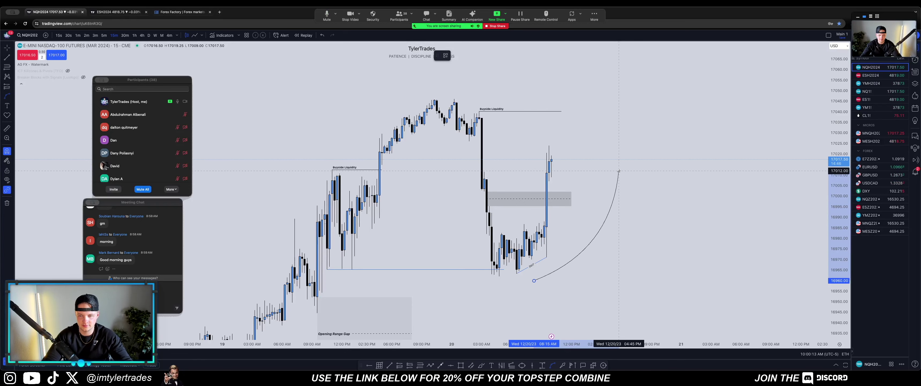
pyautogui.click(619, 170)
pyautogui.click(630, 203)
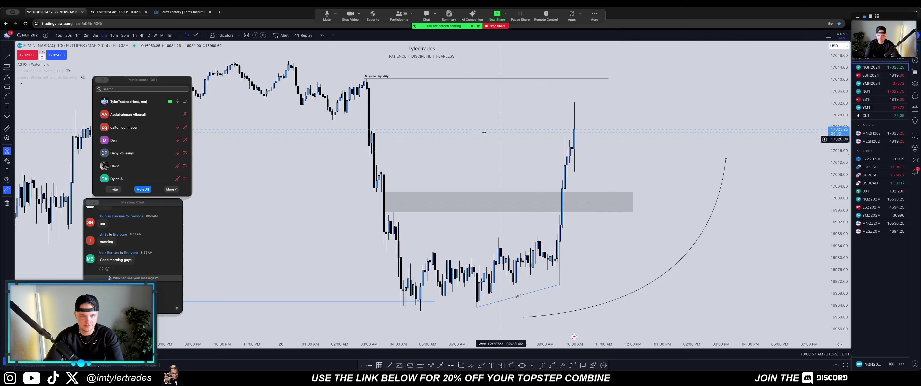
# Draw a trend line from the 17046 high at 12:15 AM down to the high under the Buyside Liquidity label.
pyautogui.moveTo(389, 97); pyautogui.dragTo(399, 117)
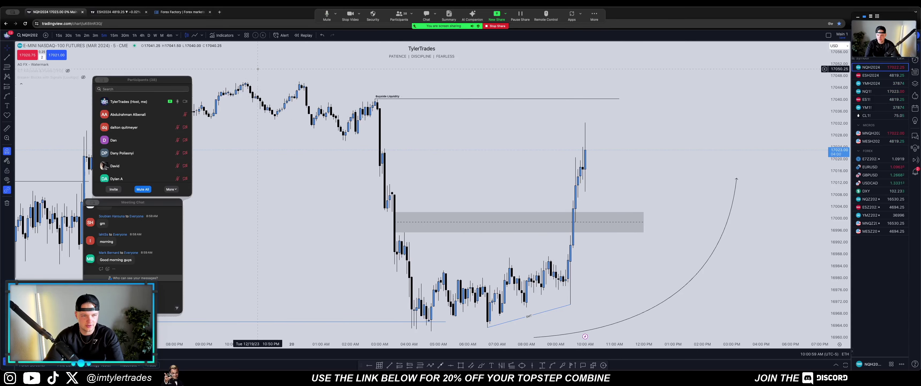
pyautogui.click(391, 365)
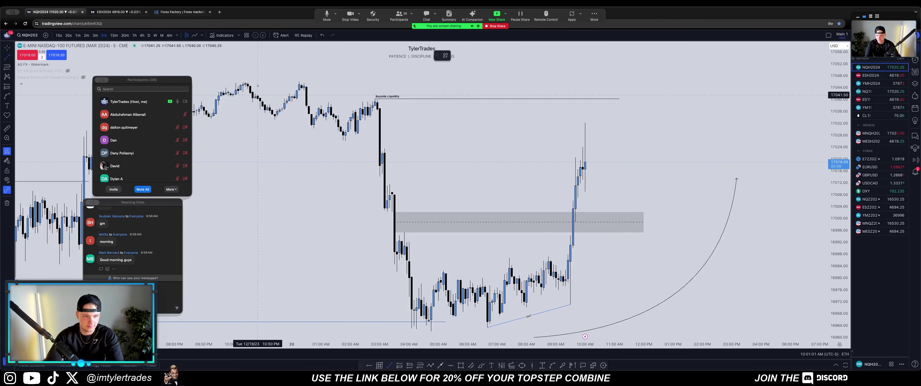
pyautogui.click(299, 79)
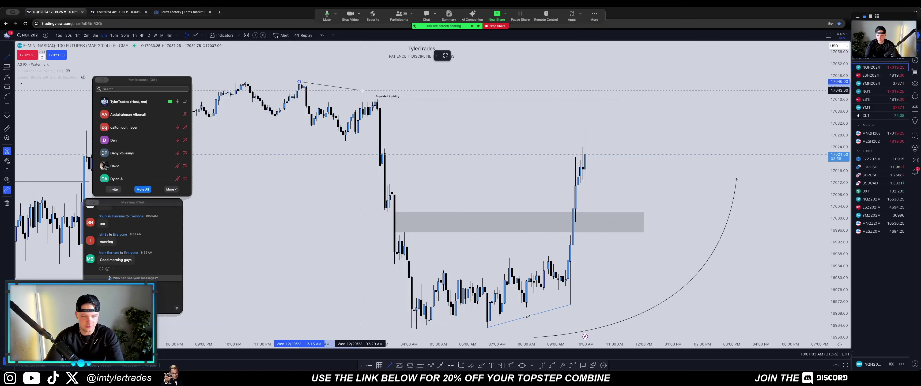
pyautogui.click(387, 102)
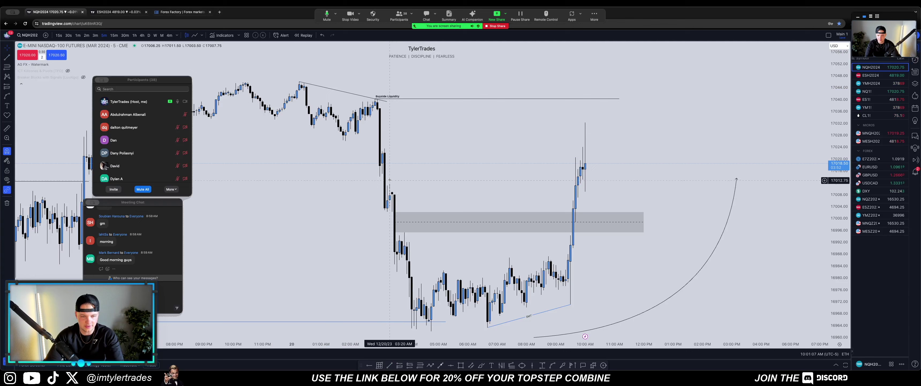
pyautogui.moveTo(418, 190); pyautogui.dragTo(413, 181)
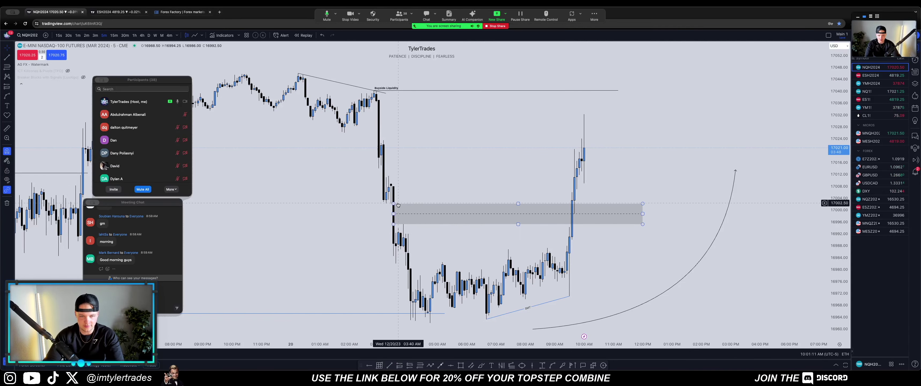
pyautogui.moveTo(410, 185)
pyautogui.mouseDown()
pyautogui.moveTo(413, 178)
pyautogui.moveTo(416, 189)
pyautogui.mouseUp()
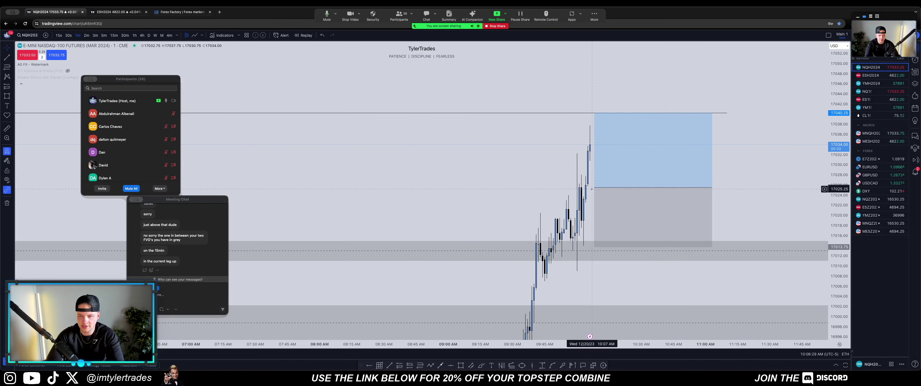
# Align the long position's starting edge with 10:07 AM and set the order quantity to 1.
pyautogui.click(592, 190)
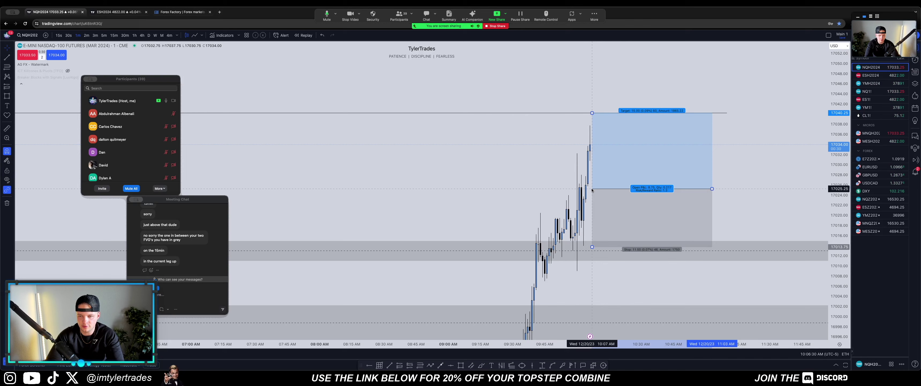
pyautogui.moveTo(591, 191); pyautogui.dragTo(592, 190)
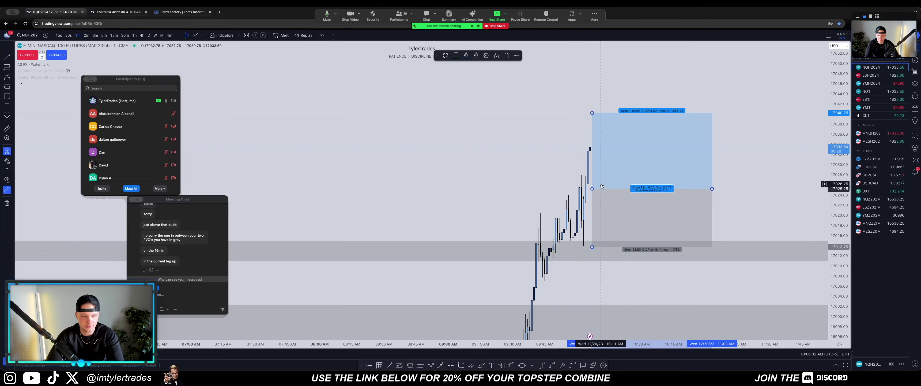
pyautogui.click(41, 57)
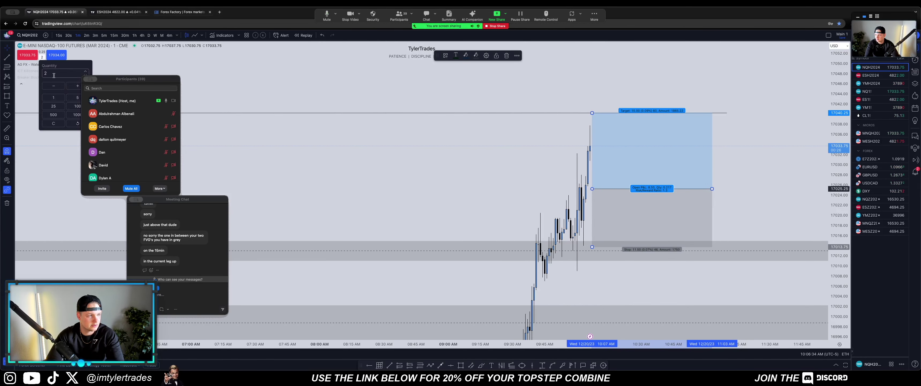
pyautogui.click(54, 89)
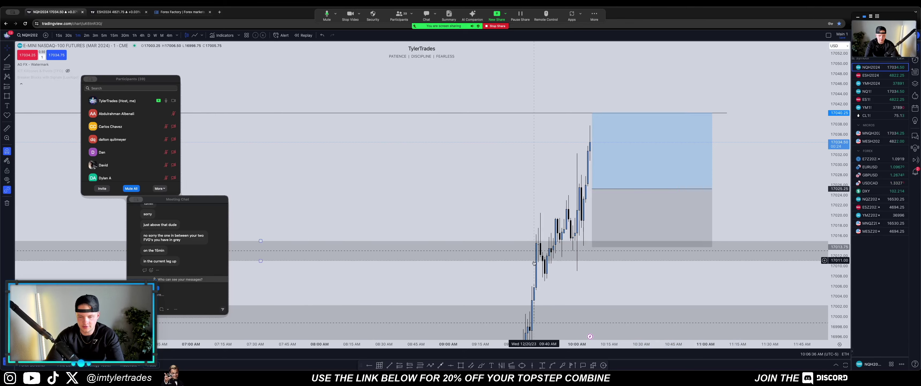
# Draw a rectangle zone from about 17024 to 17026, extending forward from the latest candles inside the long position.
pyautogui.click(460, 365)
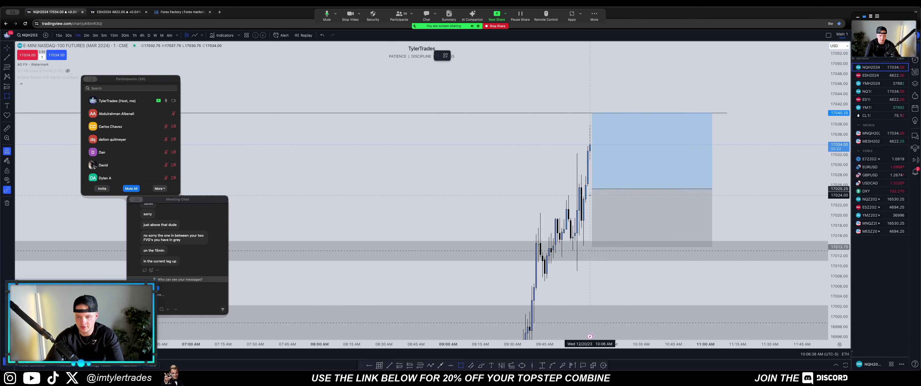
pyautogui.moveTo(584, 196); pyautogui.dragTo(746, 184)
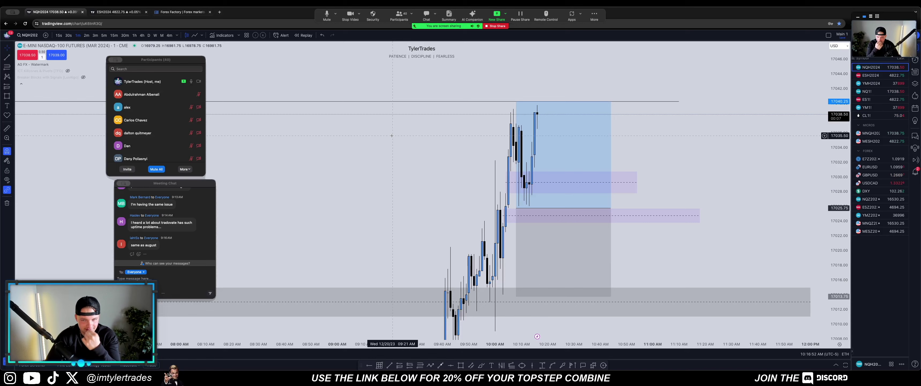
# Delete the long position drawing from the 1-minute chart.
pyautogui.click(569, 127)
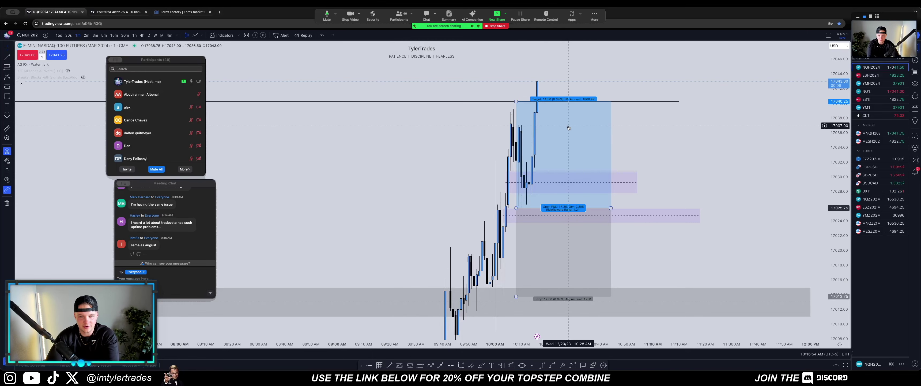
pyautogui.click(629, 128)
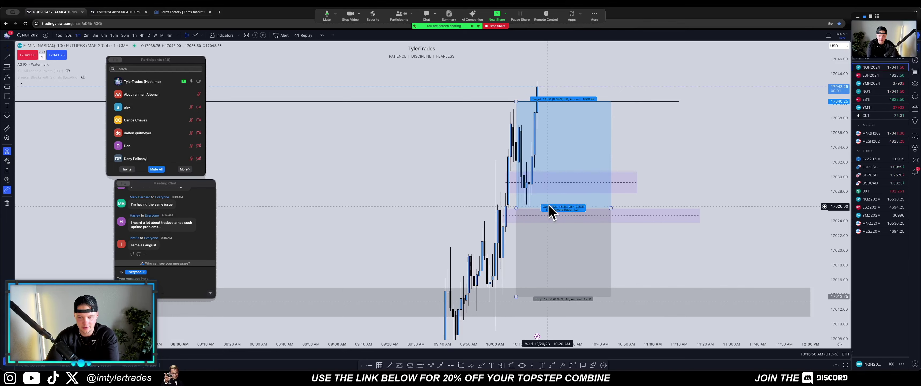
pyautogui.click(577, 143)
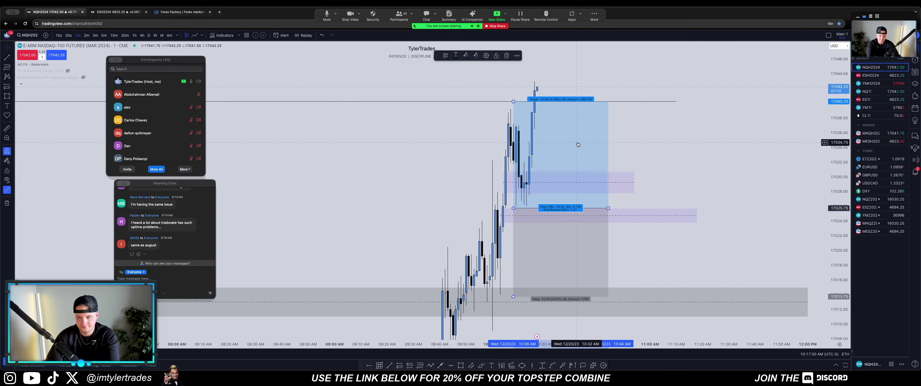
pyautogui.press('Delete')
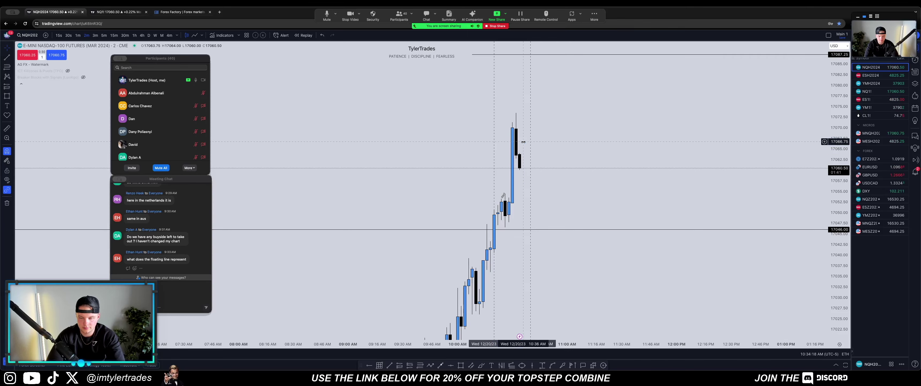
# Draw a purple rectangle zone from about 17053.50 to 17063 beside the large bullish candle on the 2-minute chart.
pyautogui.scroll(3, 563, 140)
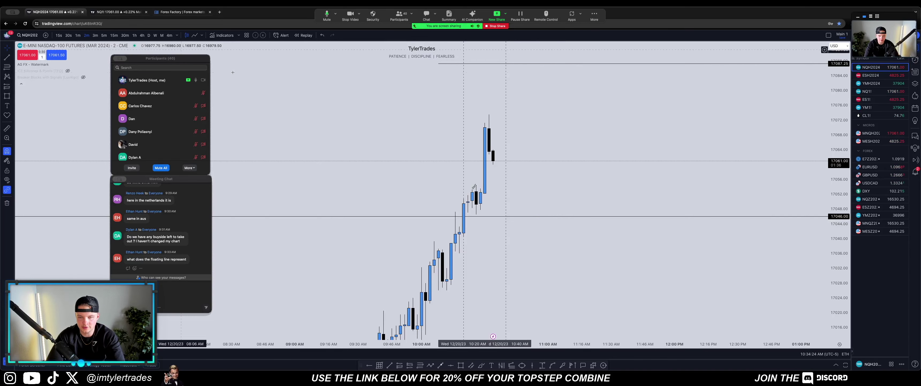
pyautogui.moveTo(536, 161); pyautogui.dragTo(539, 172)
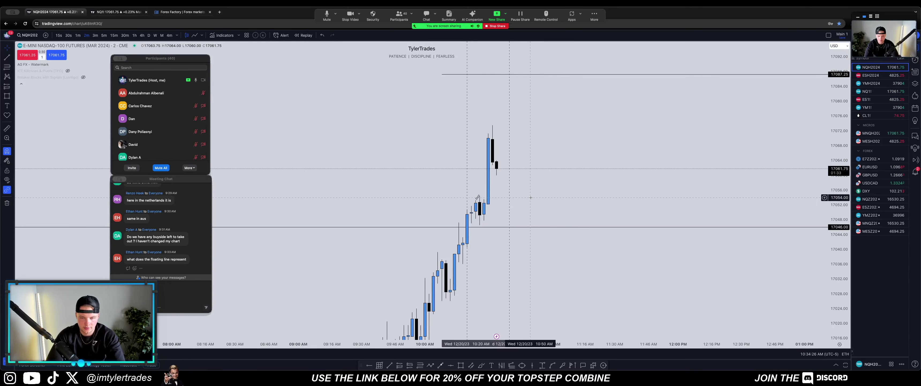
pyautogui.click(461, 365)
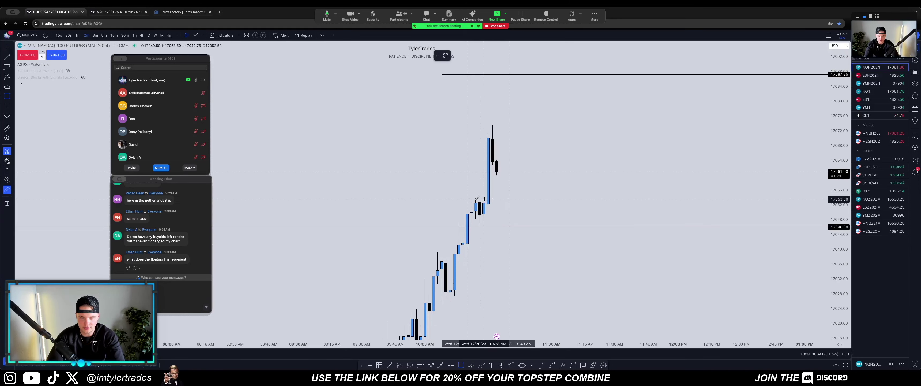
pyautogui.moveTo(484, 200)
pyautogui.mouseDown()
pyautogui.moveTo(493, 165)
pyautogui.moveTo(525, 182)
pyautogui.mouseUp()
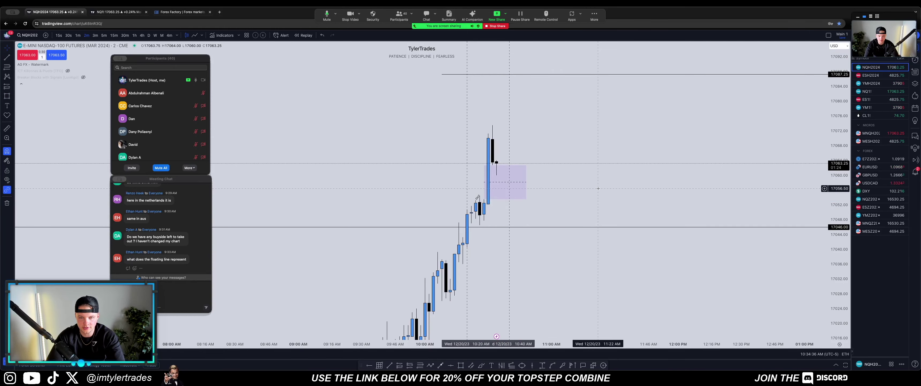
pyautogui.moveTo(588, 180); pyautogui.dragTo(590, 153)
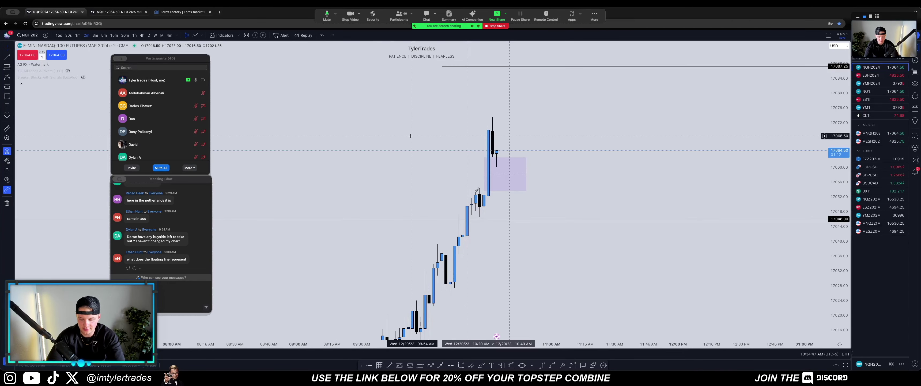
# Examine the price action around the new purple zone on the 1-minute timeframe and return to the 2-minute chart.
pyautogui.press('1')
pyautogui.press('Return')
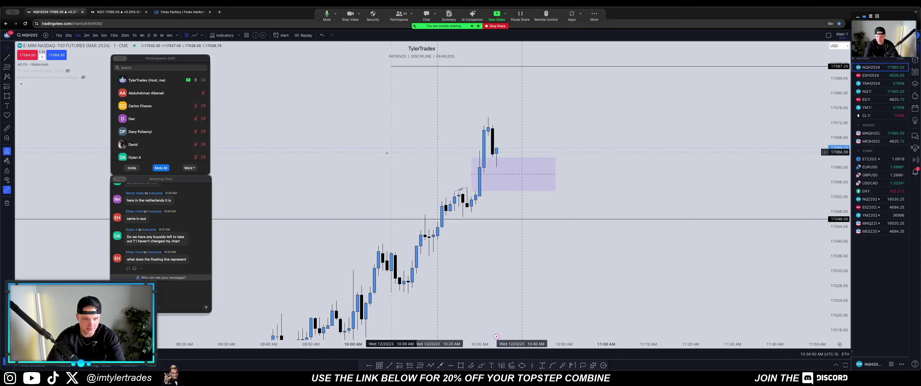
pyautogui.moveTo(369, 158); pyautogui.dragTo(386, 73)
pyautogui.press('2')
pyautogui.press('Return')
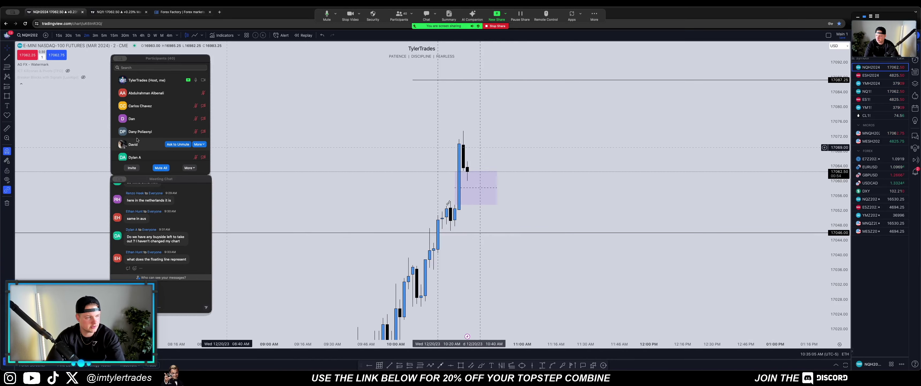
# Place a short position with its entry at 17053.50 and its stop at 17073.75 above the recent high.
pyautogui.click(13, 89)
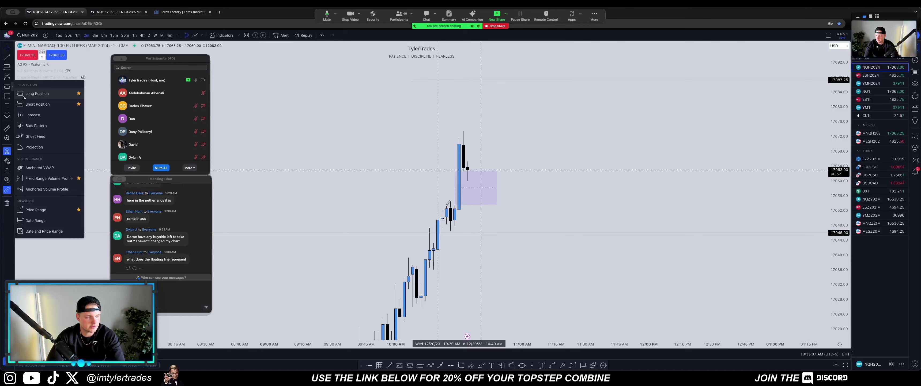
pyautogui.click(13, 90)
pyautogui.click(12, 90)
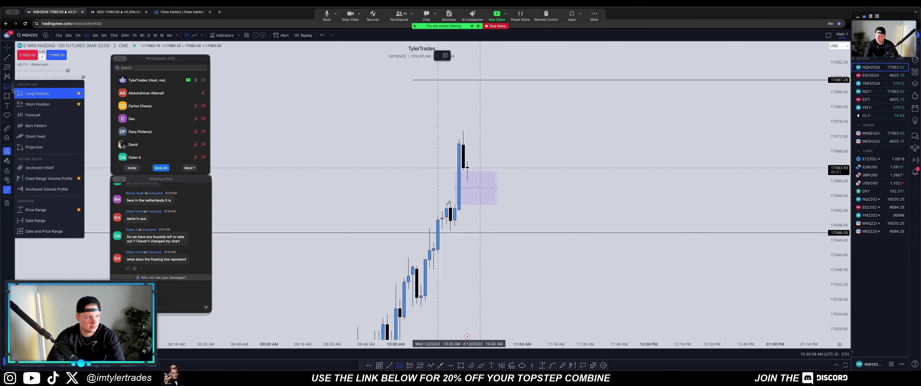
pyautogui.click(29, 103)
pyautogui.click(477, 204)
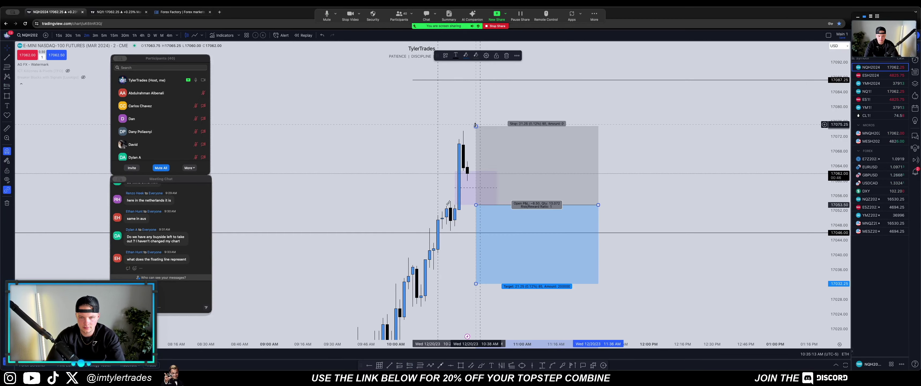
pyautogui.click(521, 110)
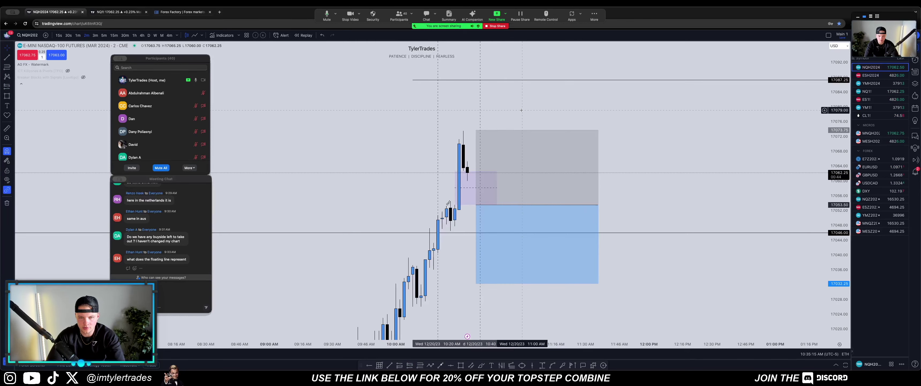
pyautogui.click(481, 126)
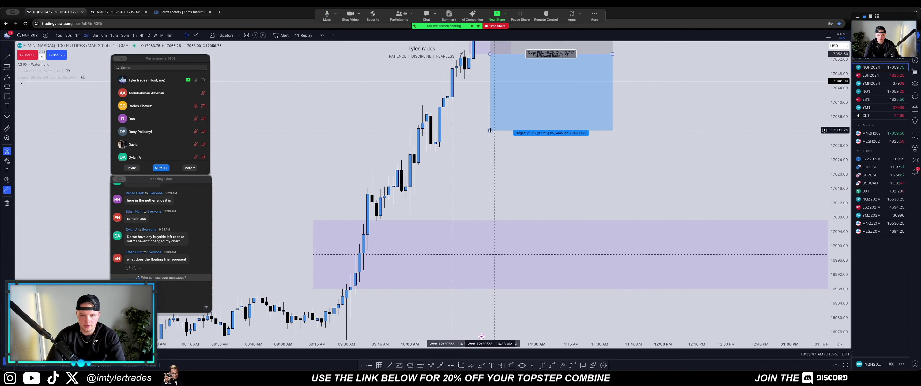
# Extend the short position's target down to 17007.00 at the upper edge of the lower purple zone.
pyautogui.moveTo(490, 130); pyautogui.dragTo(502, 221)
pyautogui.moveTo(723, 127)
pyautogui.mouseDown()
pyautogui.moveTo(710, 155)
pyautogui.moveTo(686, 168)
pyautogui.mouseUp()
pyautogui.moveTo(645, 86); pyautogui.dragTo(648, 130)
pyautogui.scroll(-2, 646, 100)
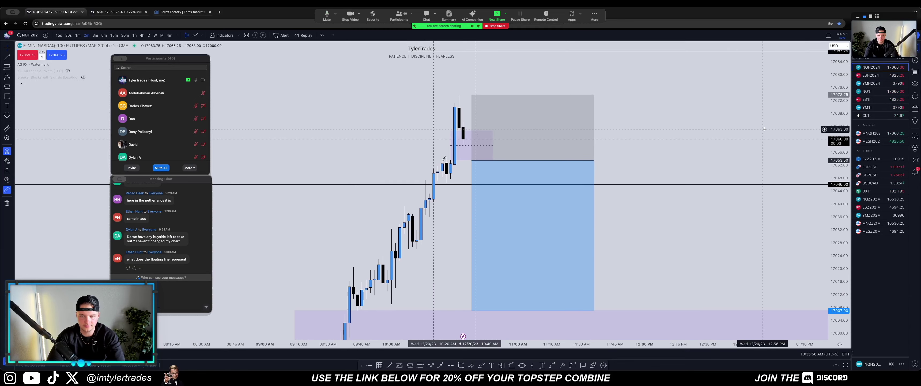
# Label the horizontal ray above the recent high "Weekly FVG C.E." with the text aligned to the top.
pyautogui.moveTo(672, 100); pyautogui.dragTo(669, 127)
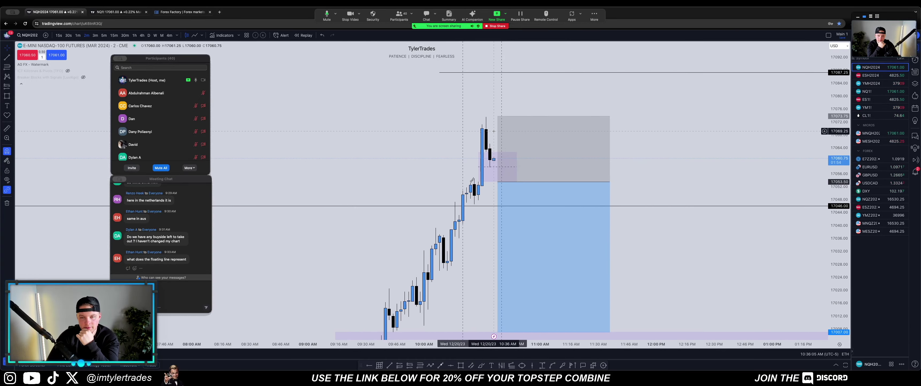
pyautogui.scroll(-1, 512, 80)
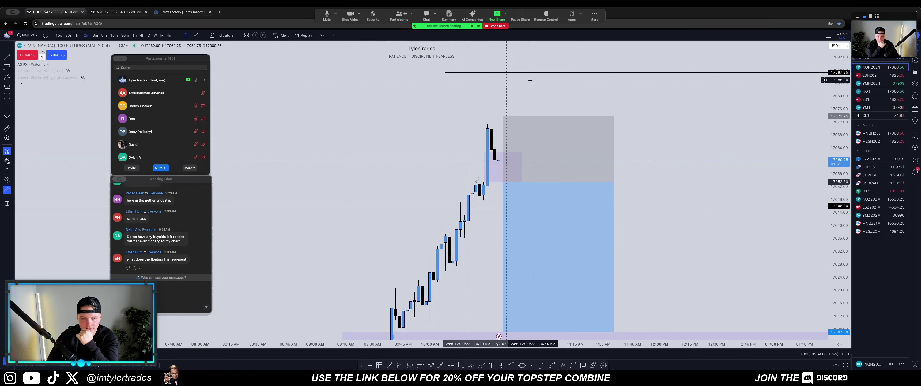
pyautogui.moveTo(530, 80); pyautogui.dragTo(517, 107)
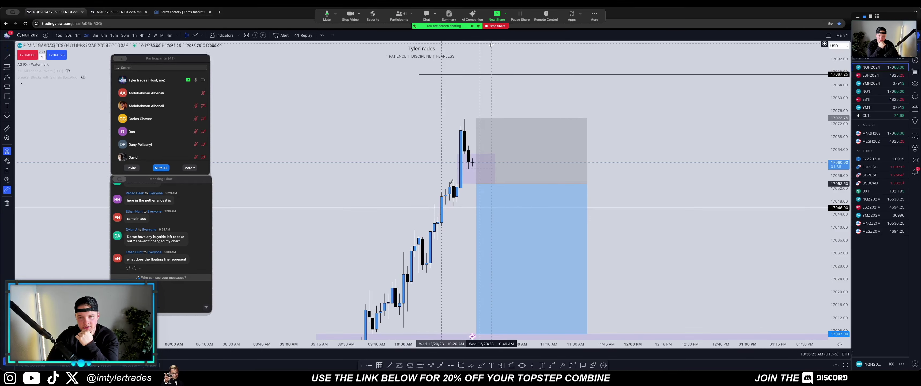
pyautogui.doubleClick(503, 76)
pyautogui.click(463, 199)
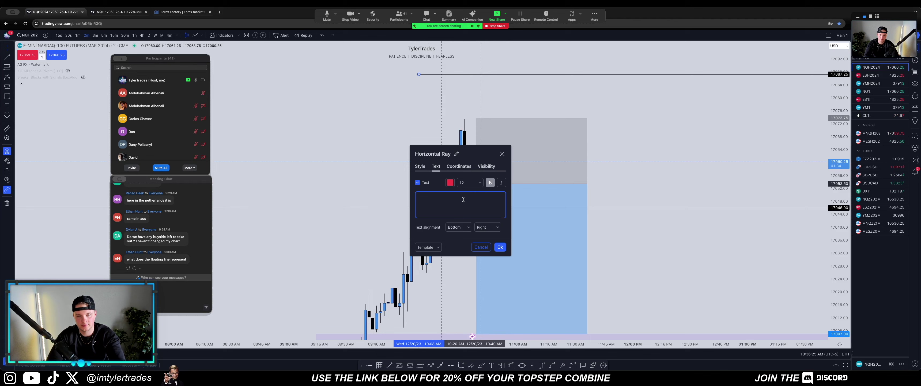
pyautogui.write('Weekl')
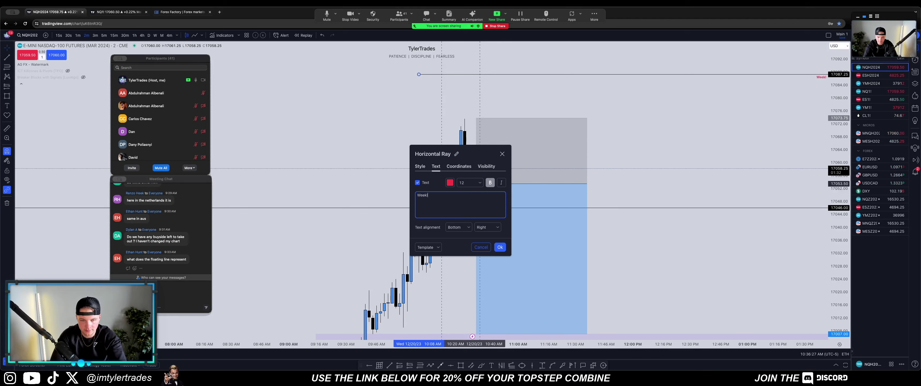
pyautogui.write('y FVG C.E.')
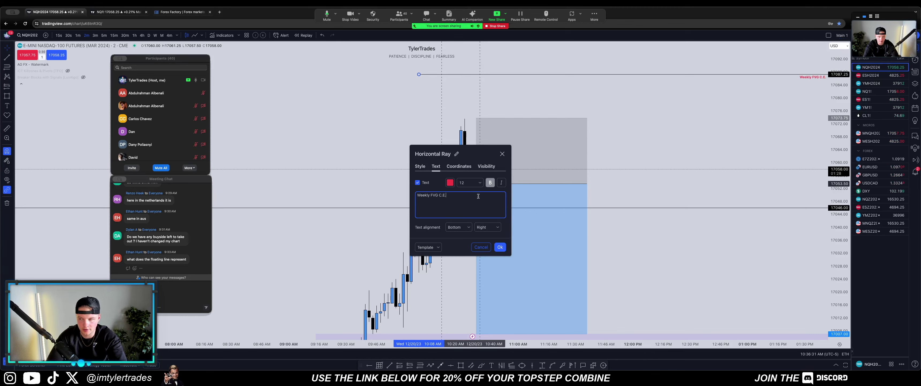
pyautogui.click(464, 227)
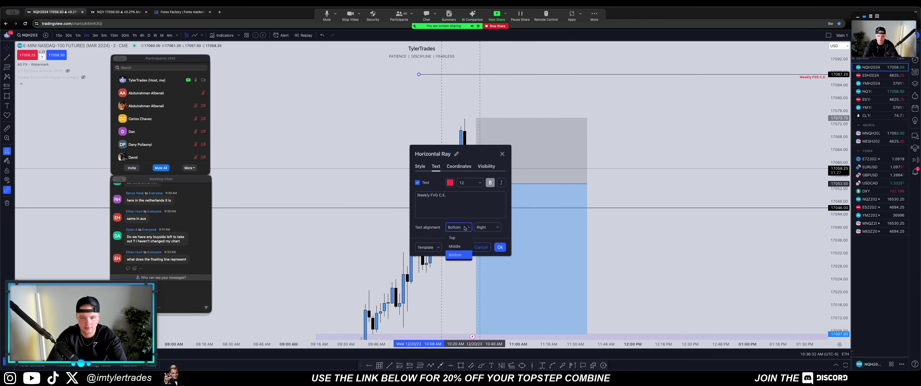
pyautogui.click(456, 237)
pyautogui.click(500, 247)
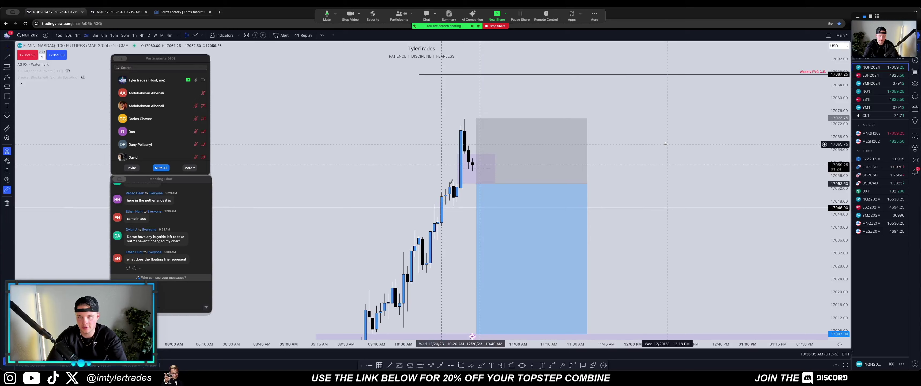
# Examine the recent rally and the lower purple zone on the 5-minute timeframe and return to the 2-minute chart.
pyautogui.moveTo(666, 144); pyautogui.dragTo(707, 119)
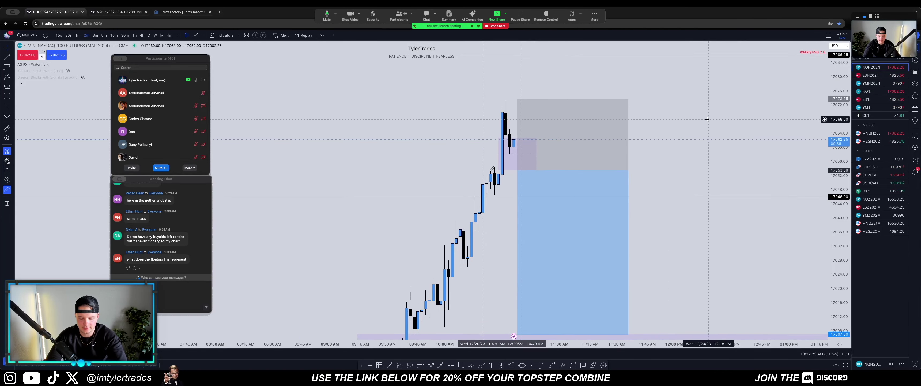
pyautogui.press('5')
pyautogui.press('Return')
pyautogui.rightClick(628, 119)
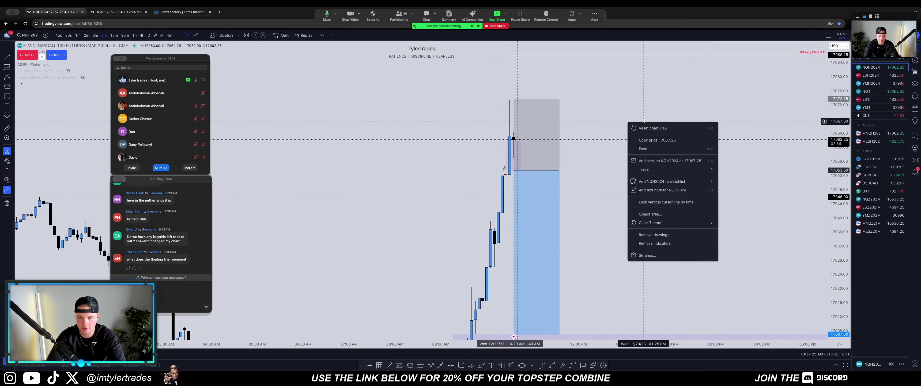
pyautogui.click(646, 124)
pyautogui.scroll(2, 646, 122)
pyautogui.moveTo(501, 127); pyautogui.dragTo(448, 132)
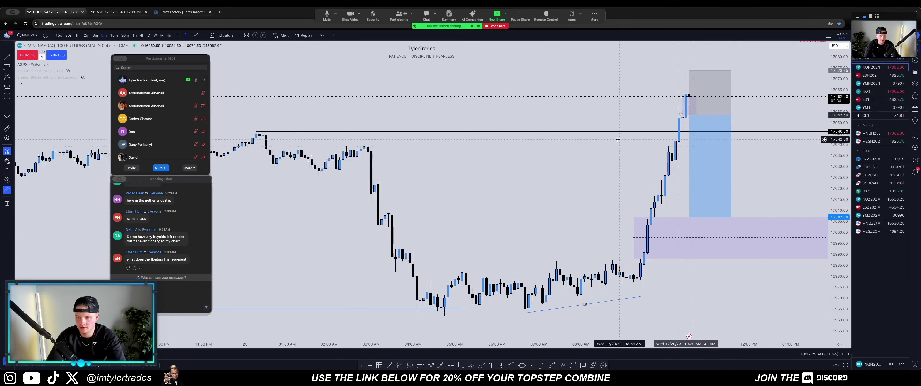
pyautogui.press('2')
pyautogui.press('Return')
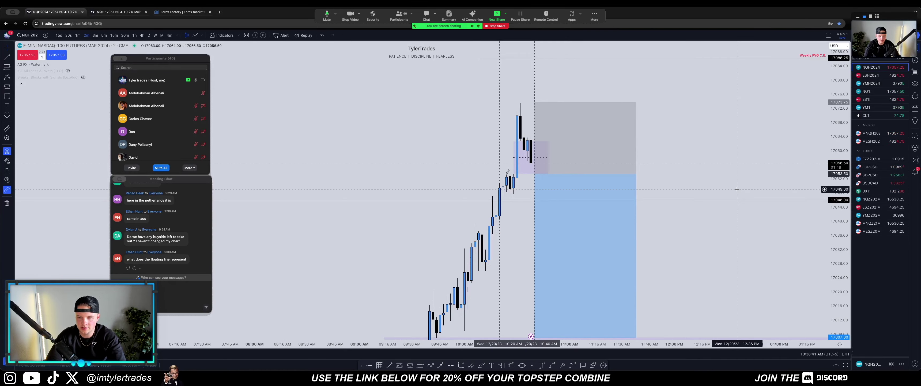
# Check the price action inside the upper purple zone on the 1-minute timeframe and return to the 2-minute chart.
pyautogui.press('1')
pyautogui.press('Return')
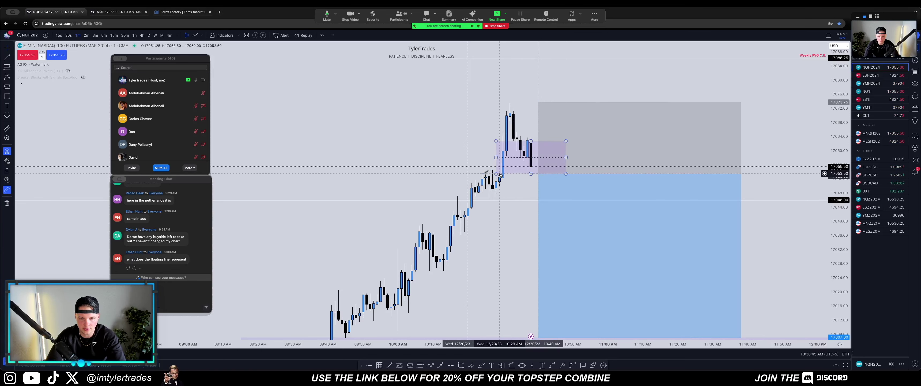
pyautogui.press('2')
pyautogui.press('Return')
# Open a sell limit order ticket for 2 units at 17053.50 with take profit 17007.00 and stop loss 17071.75, and dismiss it.
pyautogui.hotkey('shift', 't')
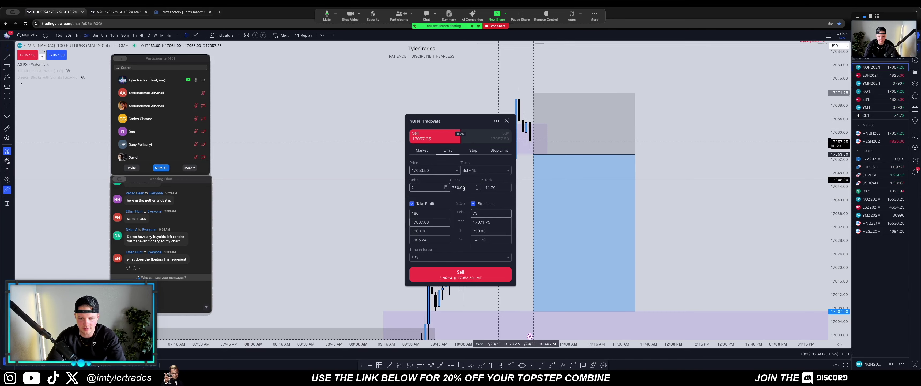
pyautogui.press('Escape')
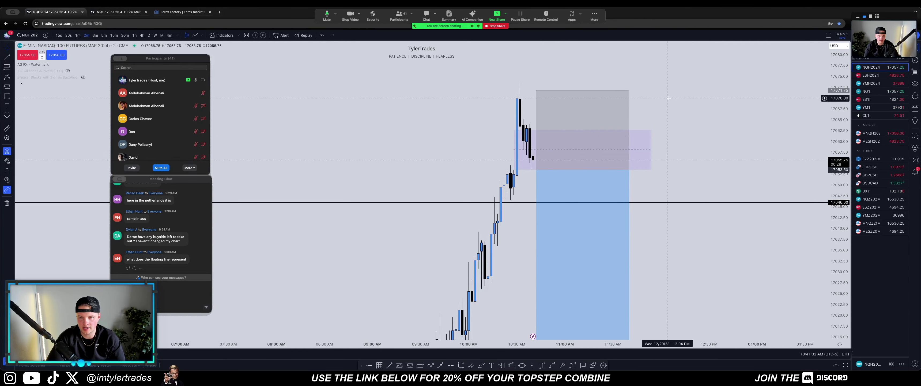
pyautogui.moveTo(662, 104); pyautogui.dragTo(656, 107)
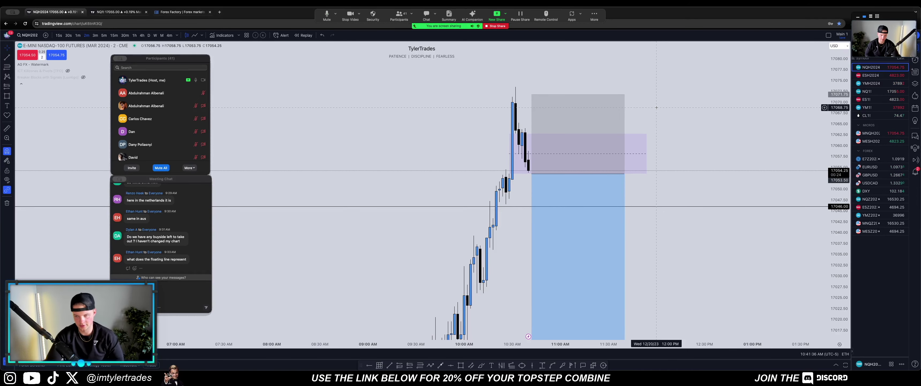
pyautogui.moveTo(660, 126); pyautogui.dragTo(663, 112)
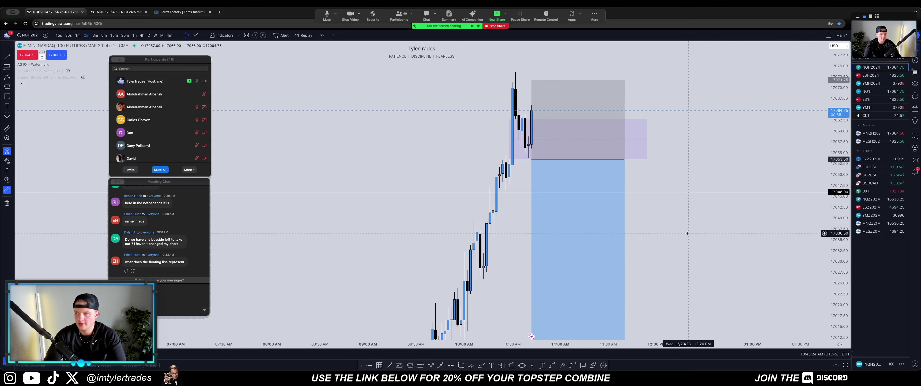
pyautogui.moveTo(693, 186); pyautogui.dragTo(690, 211)
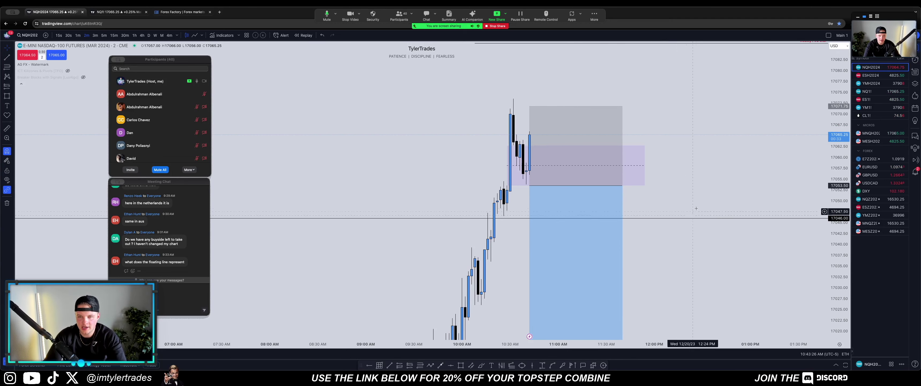
pyautogui.moveTo(838, 195); pyautogui.dragTo(838, 221)
pyautogui.moveTo(753, 217); pyautogui.dragTo(753, 226)
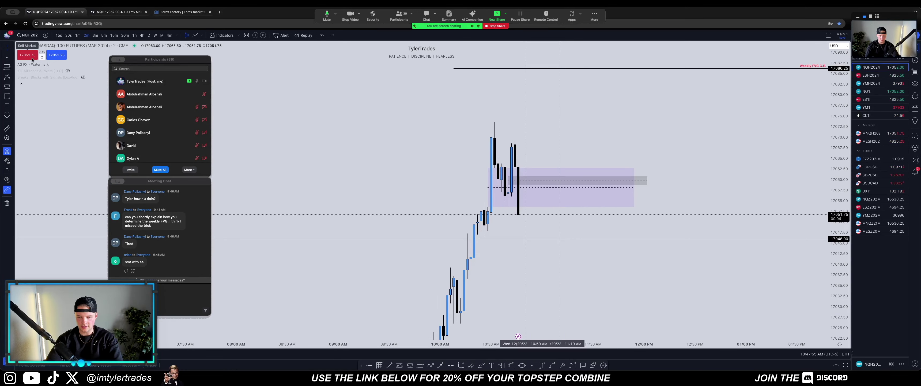
# Sell 2 NQH2024 contracts at market and place a buy stop order for 2 contracts at 17065.75.
pyautogui.click(499, 207)
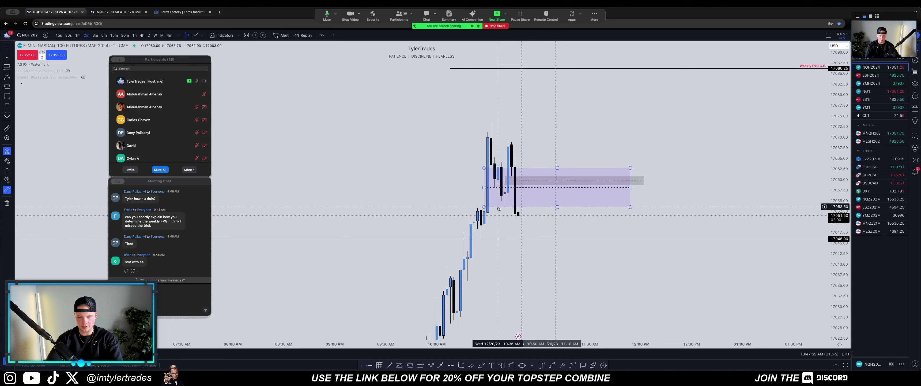
pyautogui.click(26, 53)
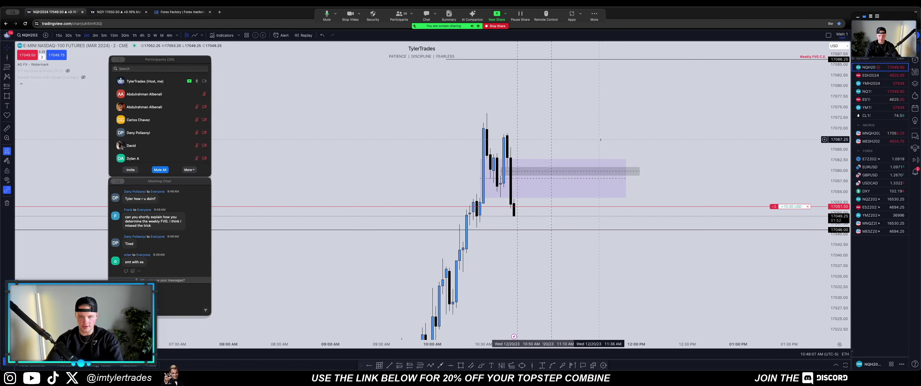
pyautogui.rightClick(598, 146)
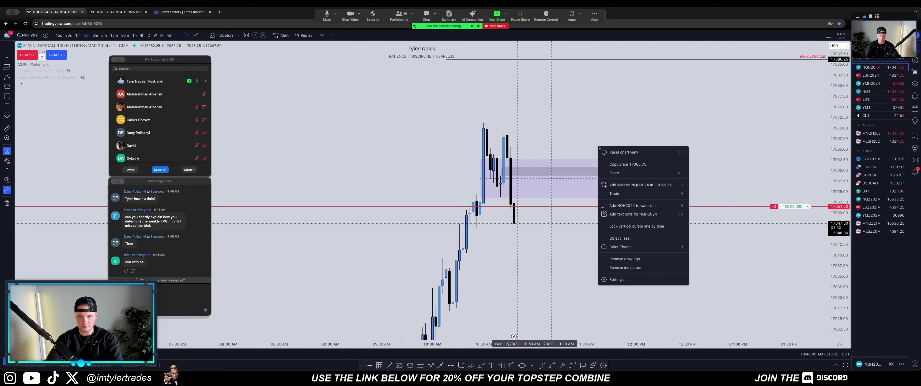
pyautogui.moveTo(632, 194)
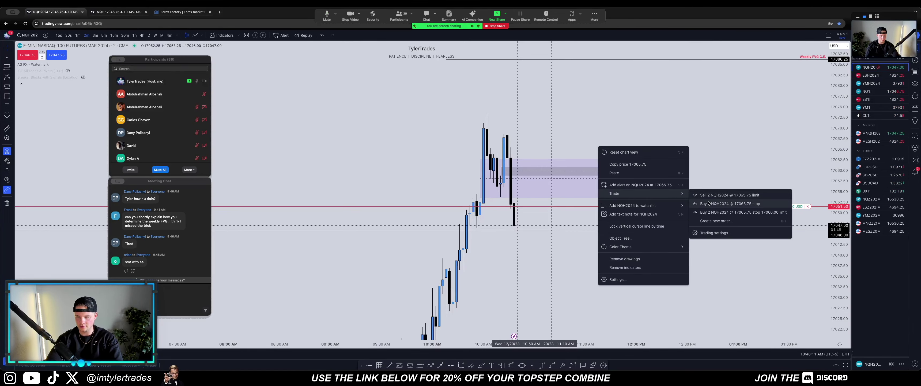
pyautogui.click(725, 203)
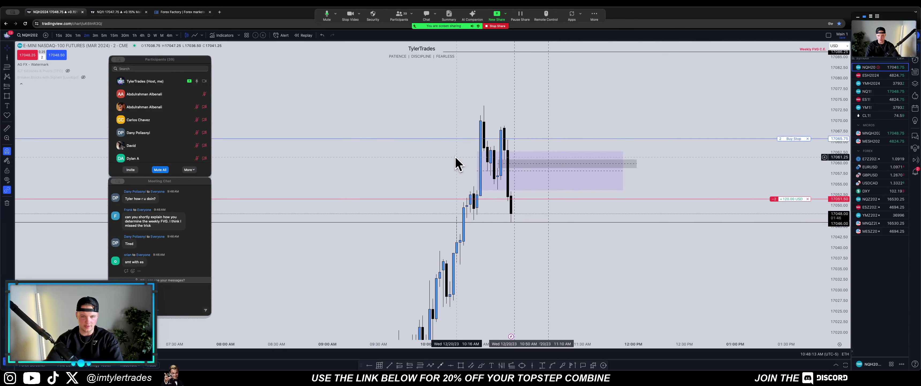
# Place a short position drawing with its entry at 17051.50 and its stop at 17065.75, matching the live orders.
pyautogui.click(518, 199)
pyautogui.moveTo(518, 106); pyautogui.dragTo(515, 138)
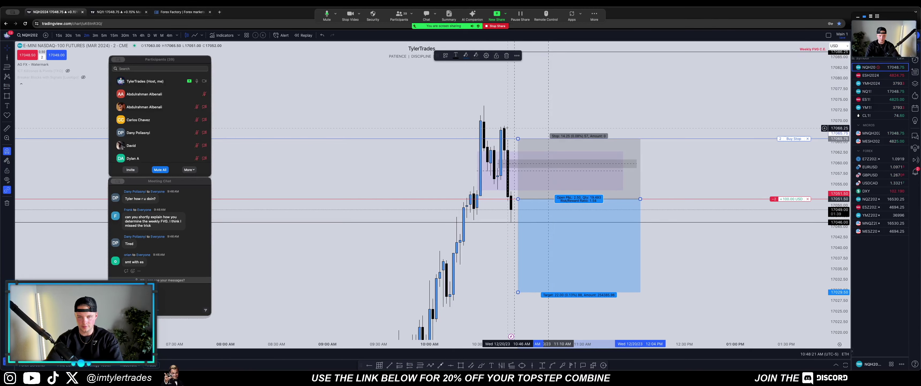
pyautogui.click(510, 154)
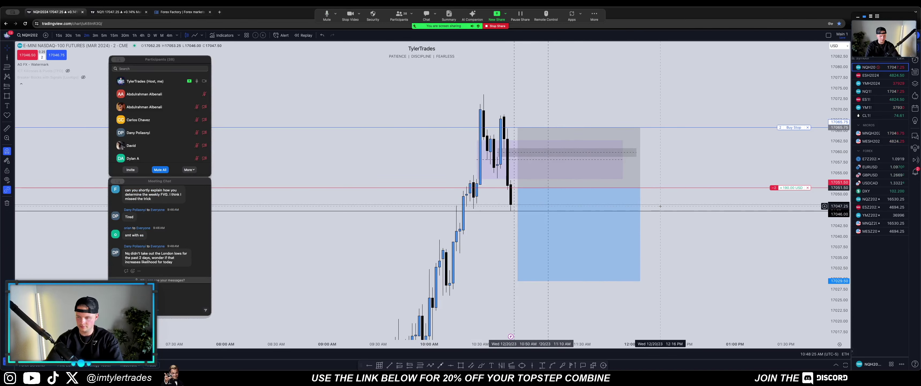
# Shift the short position drawing two bars earlier and move its target to 17036.00.
pyautogui.click(621, 231)
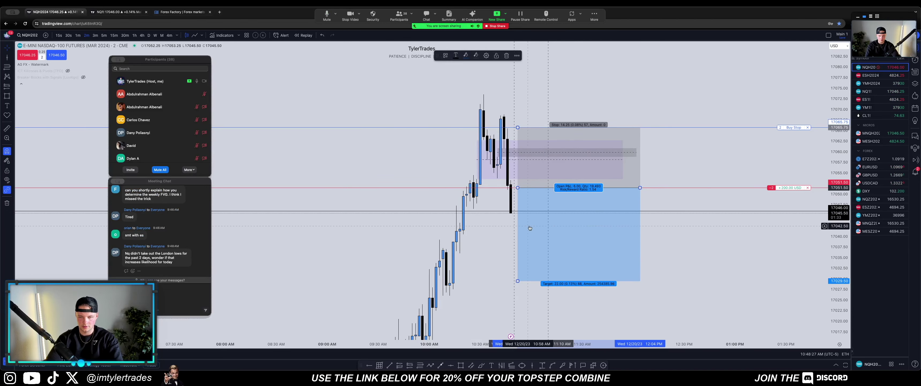
pyautogui.press('Left')
pyautogui.press('Left')
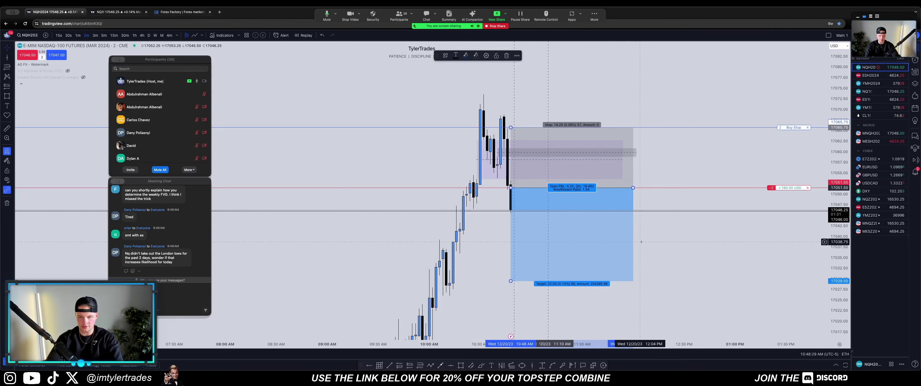
pyautogui.moveTo(642, 241); pyautogui.dragTo(661, 214)
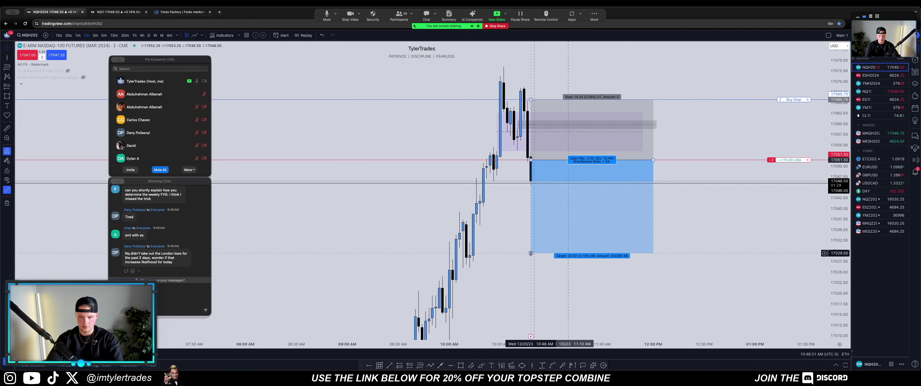
pyautogui.moveTo(531, 253); pyautogui.dragTo(531, 225)
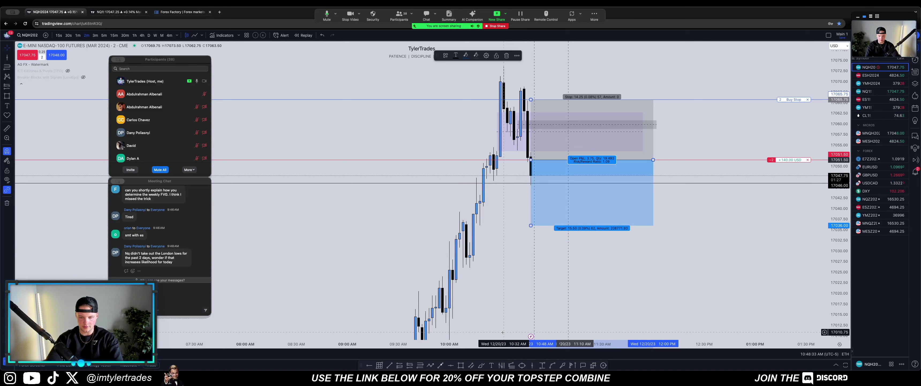
# Draw a grey rectangle zone from about 17032 to 17036.50 at the earlier swing high and extend it past the short position.
pyautogui.click(462, 364)
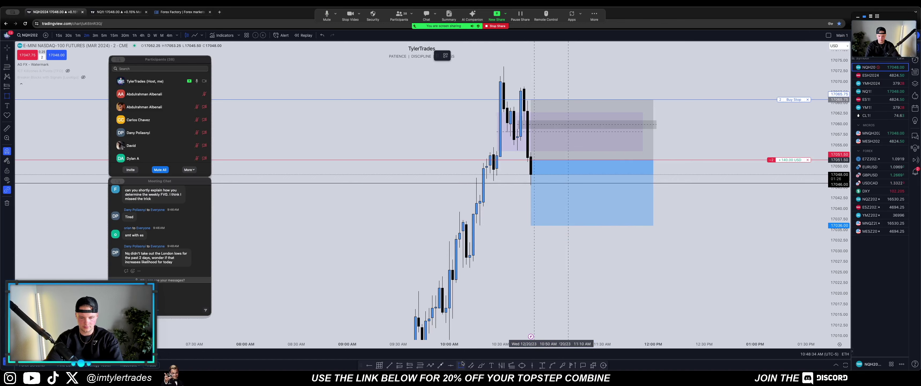
pyautogui.click(470, 242)
pyautogui.click(476, 223)
pyautogui.moveTo(477, 233); pyautogui.dragTo(701, 233)
# Extend the short position's target down to 17009.00, just above the lower purple zone.
pyautogui.click(528, 228)
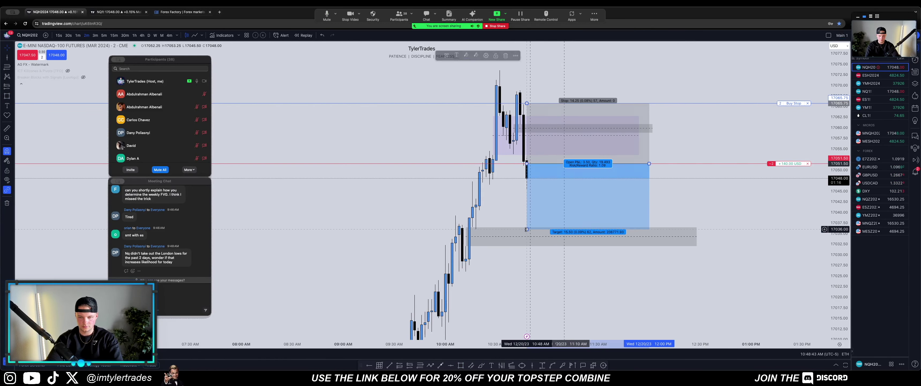
pyautogui.moveTo(527, 229); pyautogui.dragTo(527, 308)
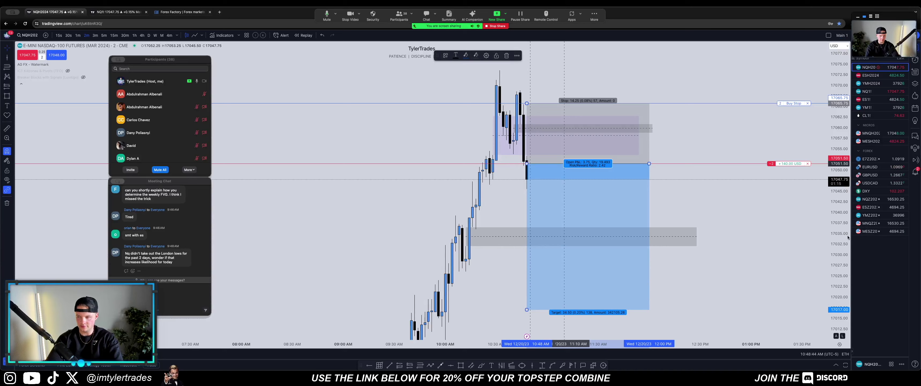
pyautogui.moveTo(839, 256); pyautogui.dragTo(839, 270)
pyautogui.scroll(-2, 769, 271)
pyautogui.moveTo(780, 286); pyautogui.dragTo(786, 171)
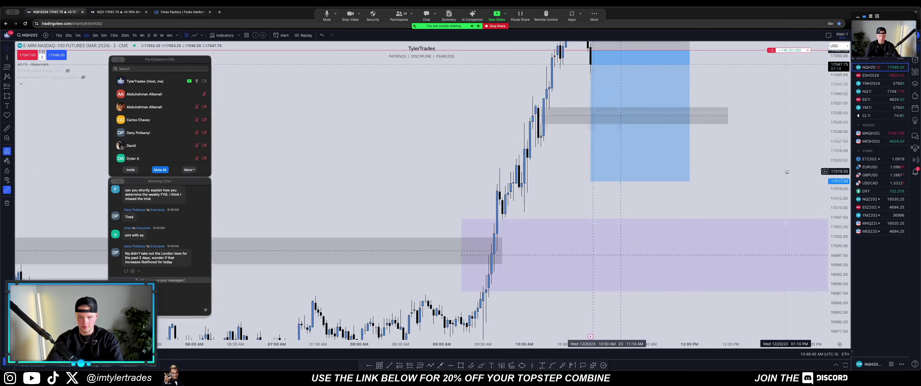
pyautogui.moveTo(590, 182); pyautogui.dragTo(541, 223)
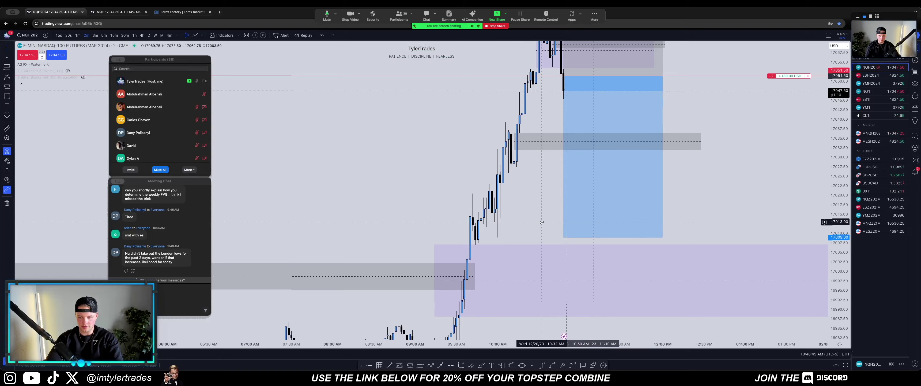
# Switch the chart to the 1-minute interval and examine price around the short entry.
pyautogui.moveTo(697, 175); pyautogui.dragTo(695, 181)
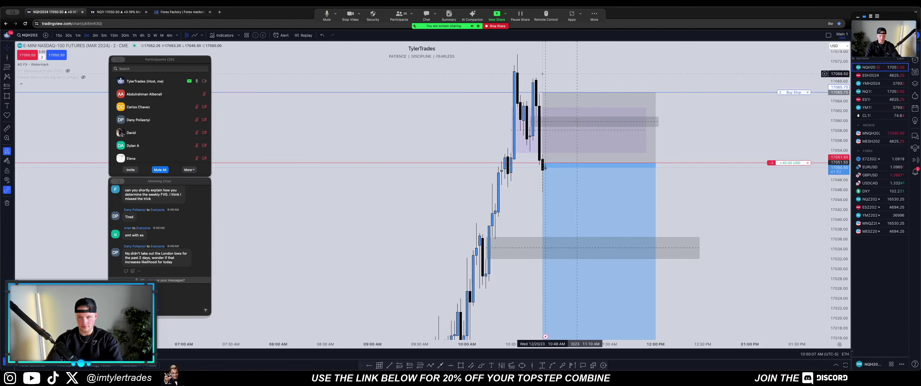
pyautogui.write('1')
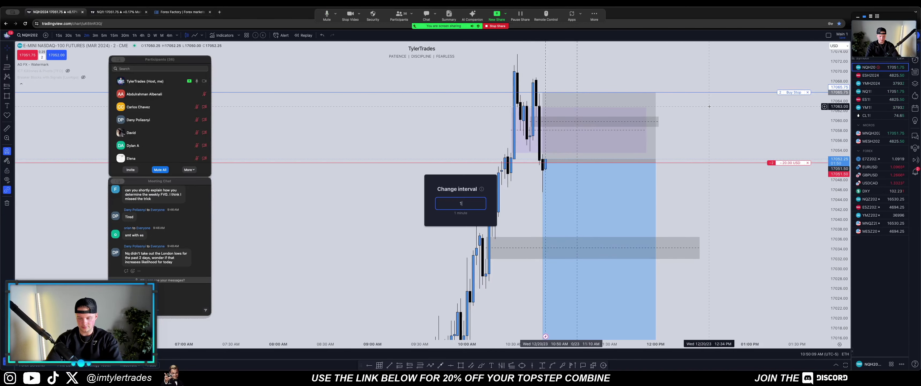
pyautogui.press('Return')
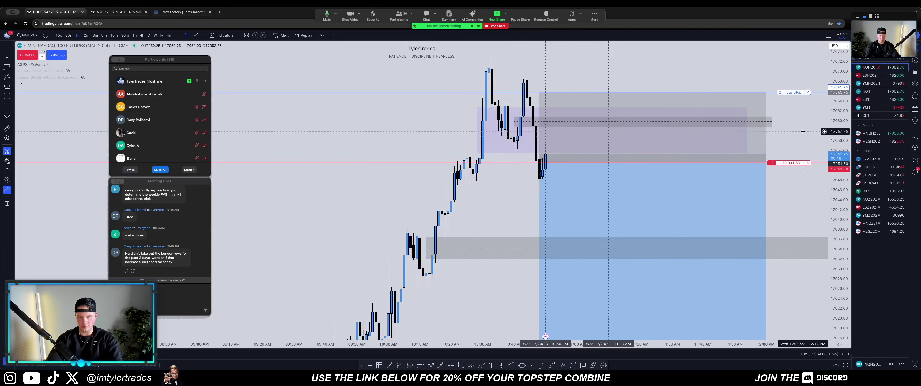
pyautogui.moveTo(801, 125); pyautogui.dragTo(787, 136)
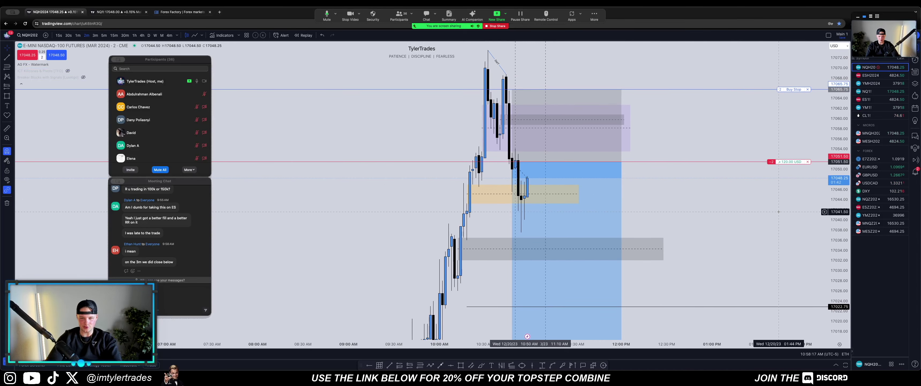
# Move the buy stop order down to 17051.25, just below the short position's entry.
pyautogui.moveTo(731, 211); pyautogui.dragTo(738, 216)
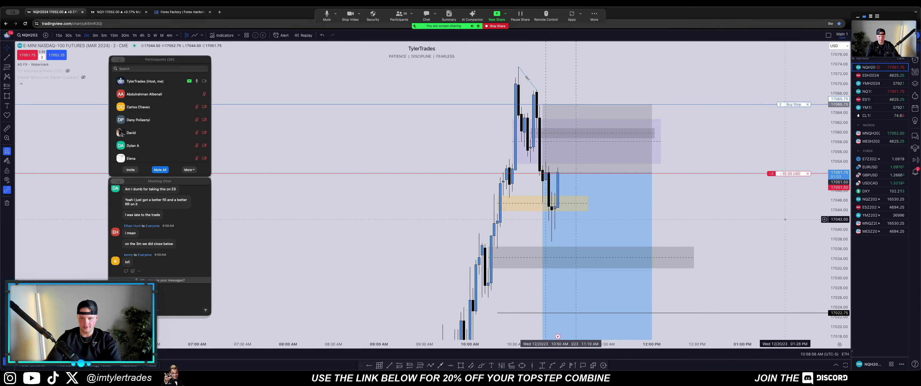
pyautogui.scroll(3, 767, 200)
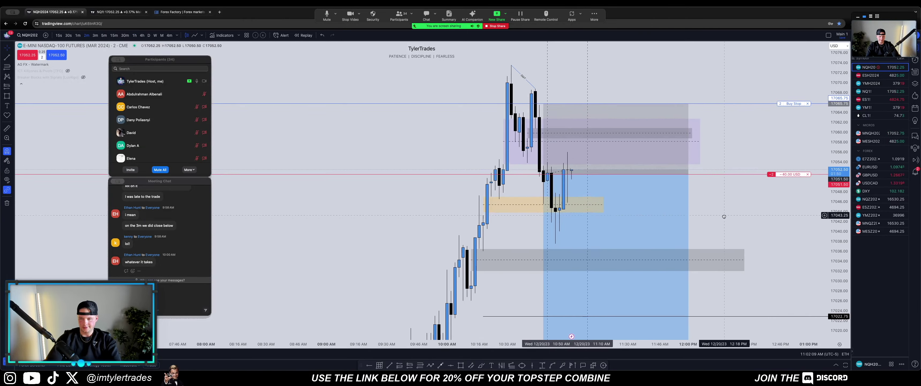
pyautogui.moveTo(724, 216); pyautogui.dragTo(719, 227)
pyautogui.moveTo(750, 204); pyautogui.dragTo(699, 197)
pyautogui.moveTo(836, 245); pyautogui.dragTo(837, 220)
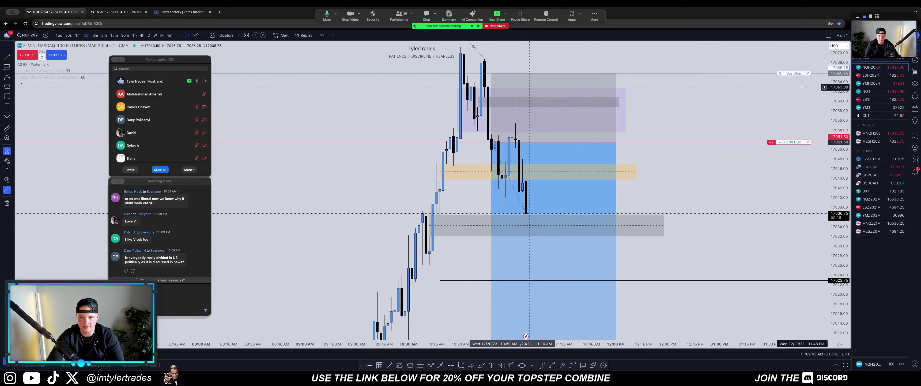
pyautogui.moveTo(798, 74); pyautogui.dragTo(797, 143)
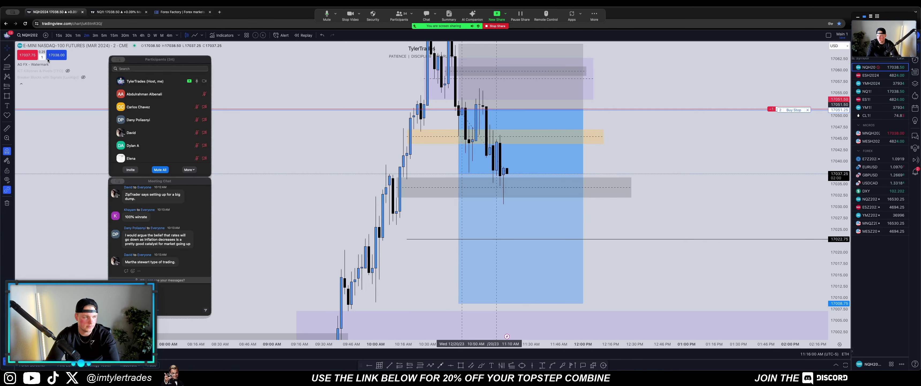
# Modify the buy stop order at the short entry to a quantity of 1 unit.
pyautogui.click(783, 112)
pyautogui.click(468, 194)
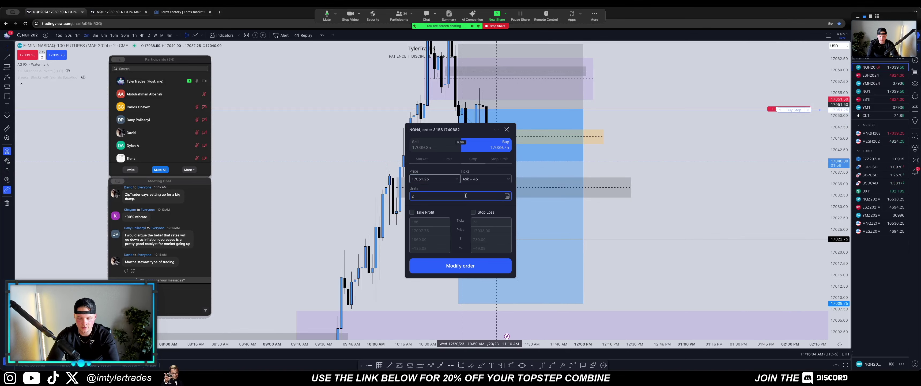
pyautogui.press('BackSpace')
pyautogui.write('1')
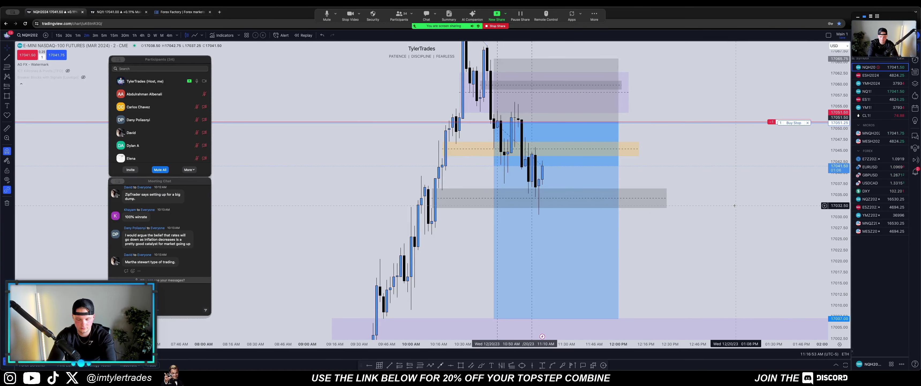
# On the 15-minute interval, draw an orange rectangle zone from about 17024 to 17031 below the grey zone, extending it past the short position.
pyautogui.write('15')
pyautogui.press('Return')
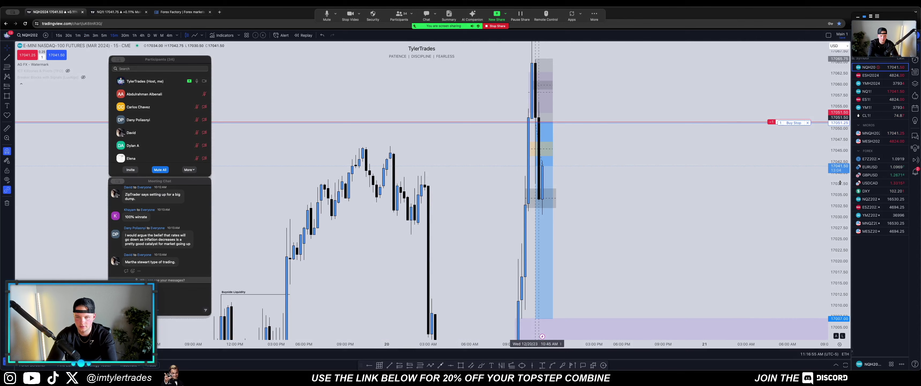
pyautogui.moveTo(840, 183); pyautogui.dragTo(840, 216)
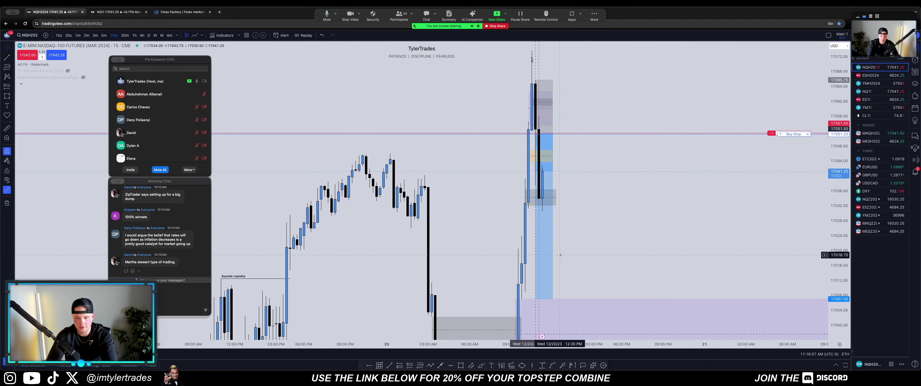
pyautogui.click(461, 365)
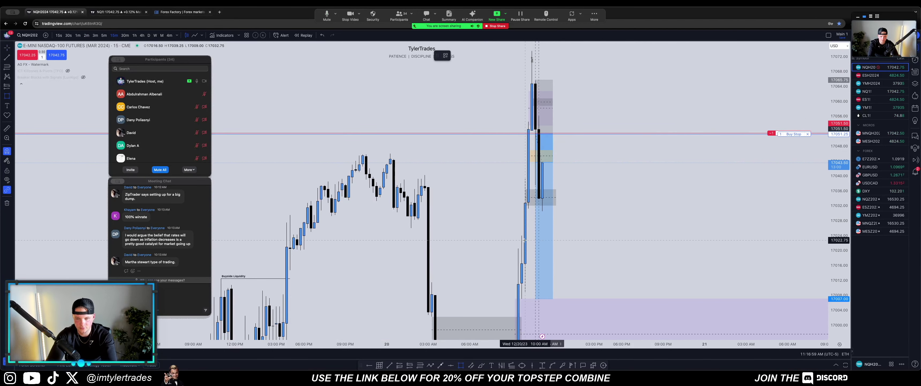
pyautogui.moveTo(522, 236); pyautogui.dragTo(591, 209)
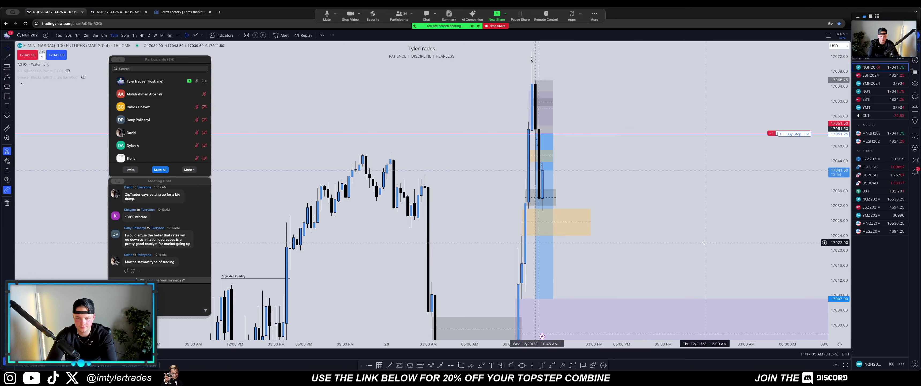
# Check the new zone against price on the 5-minute, 2-minute and 3-minute intervals.
pyautogui.press('5')
pyautogui.press('Return')
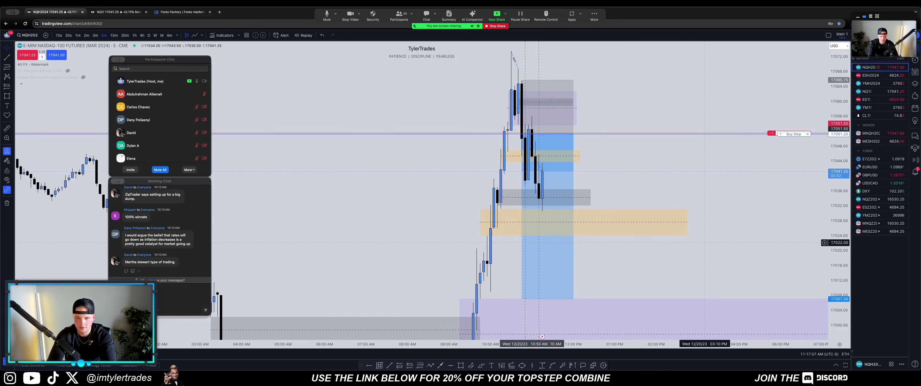
pyautogui.press('2')
pyautogui.press('Return')
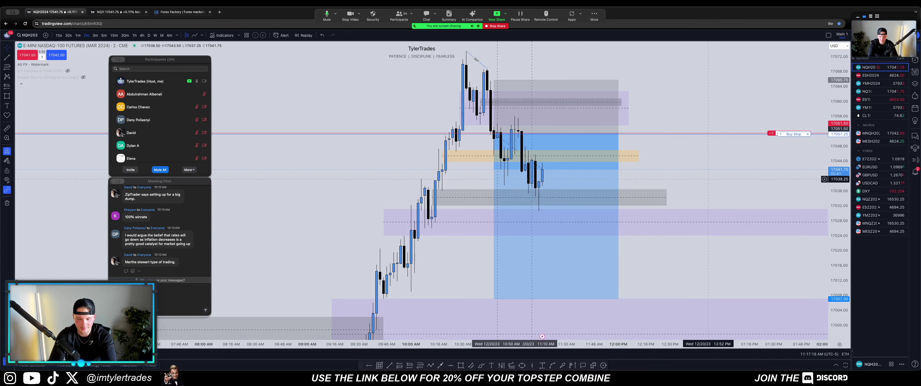
pyautogui.press('3')
pyautogui.press('Return')
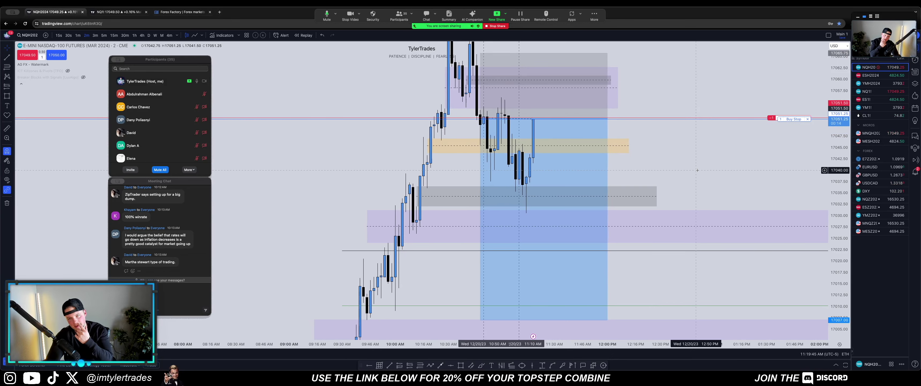
# Review the short position against the morning's rally and marked zones, comparing the 1-minute and 2-minute intervals.
pyautogui.moveTo(694, 157); pyautogui.dragTo(690, 179)
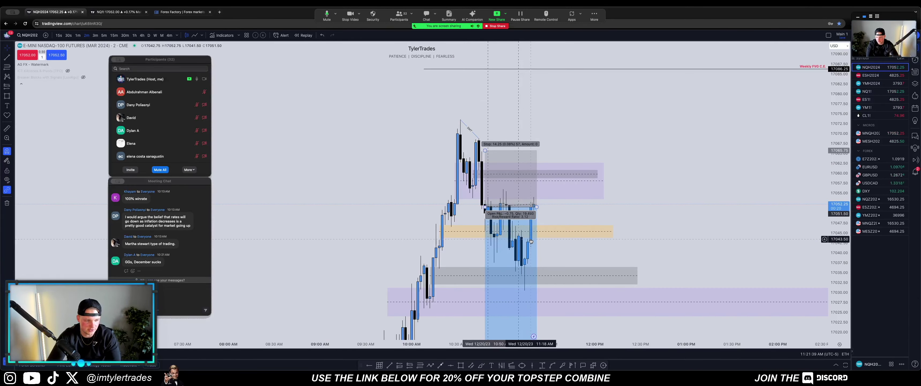
pyautogui.moveTo(625, 202); pyautogui.dragTo(626, 191)
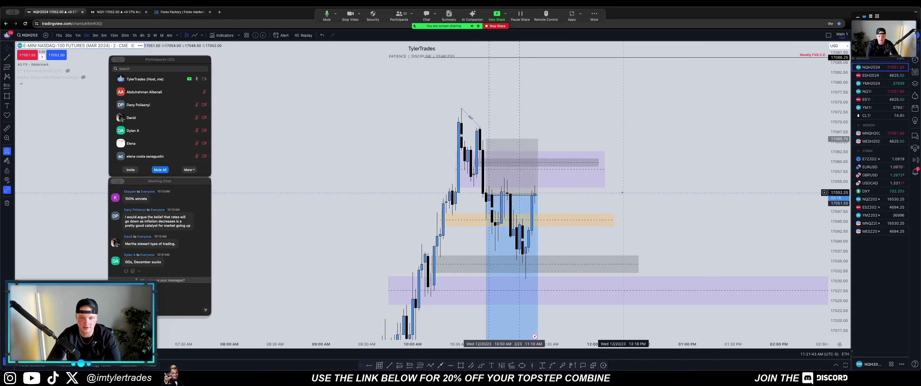
pyautogui.scroll(-6, 622, 192)
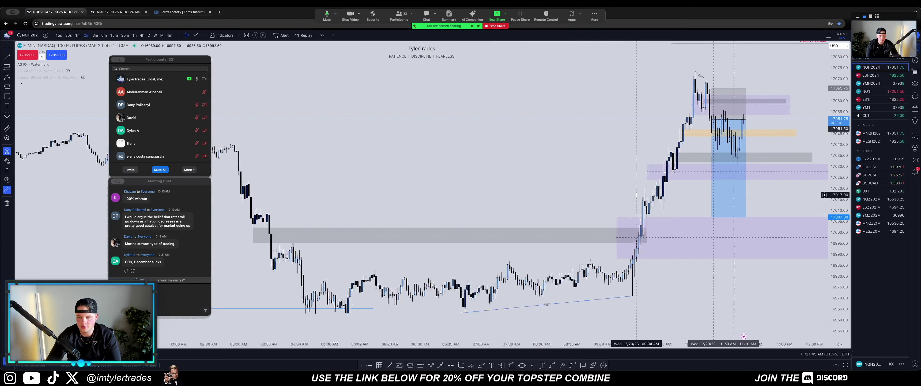
pyautogui.scroll(3, 636, 194)
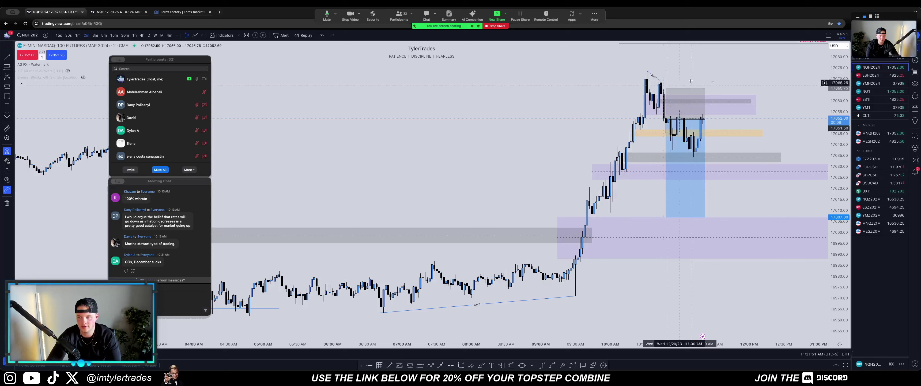
pyautogui.hscroll(3, 753, 109)
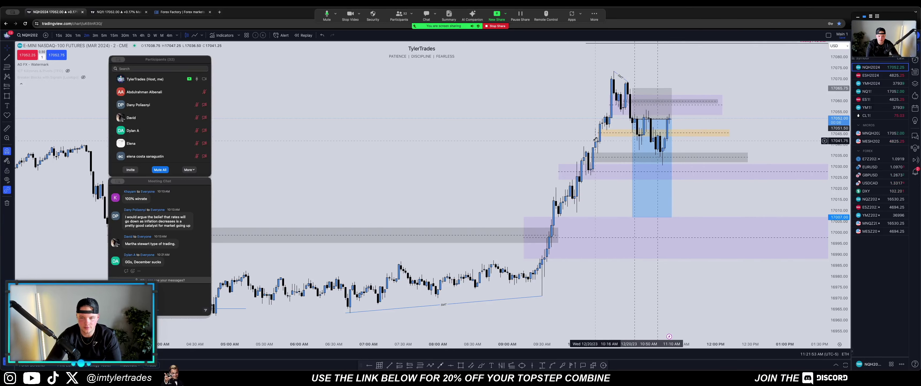
pyautogui.click(78, 35)
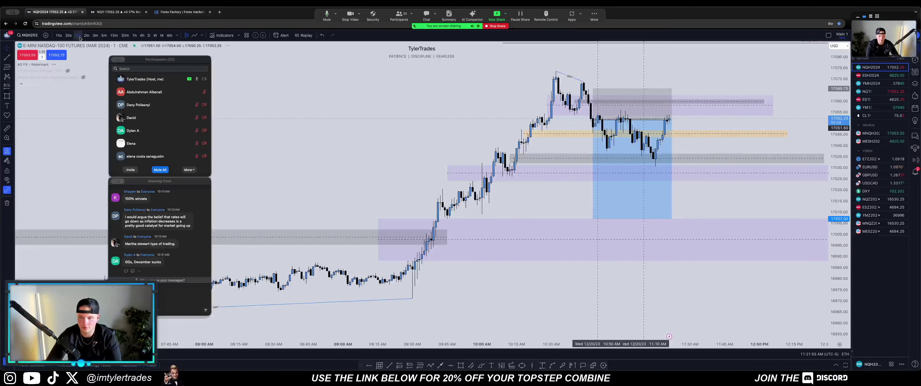
pyautogui.click(86, 35)
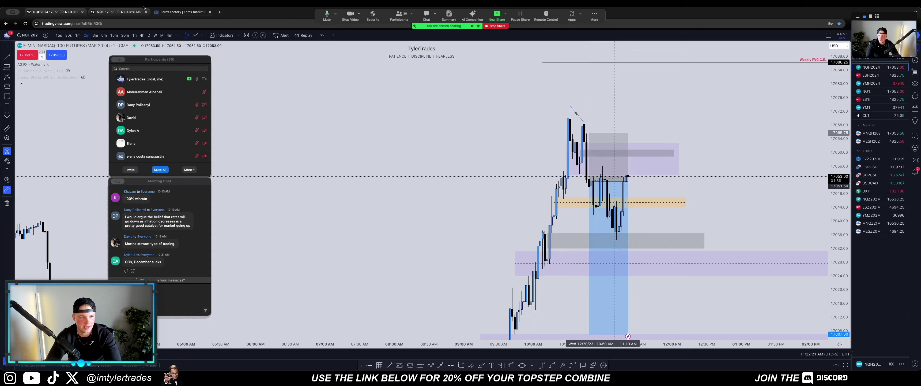
pyautogui.click(593, 14)
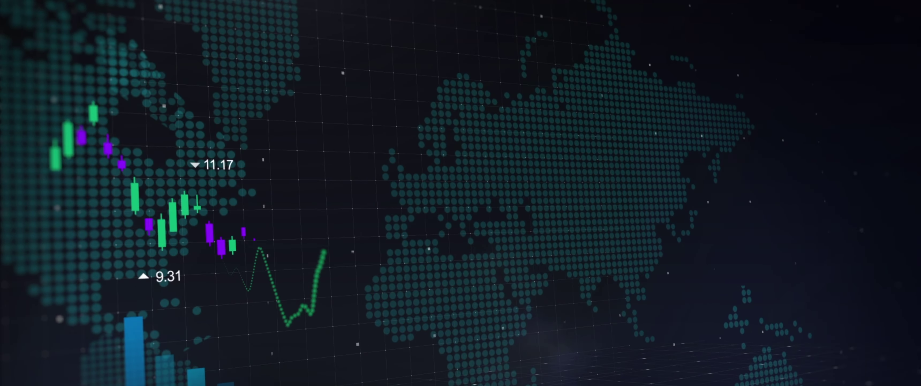